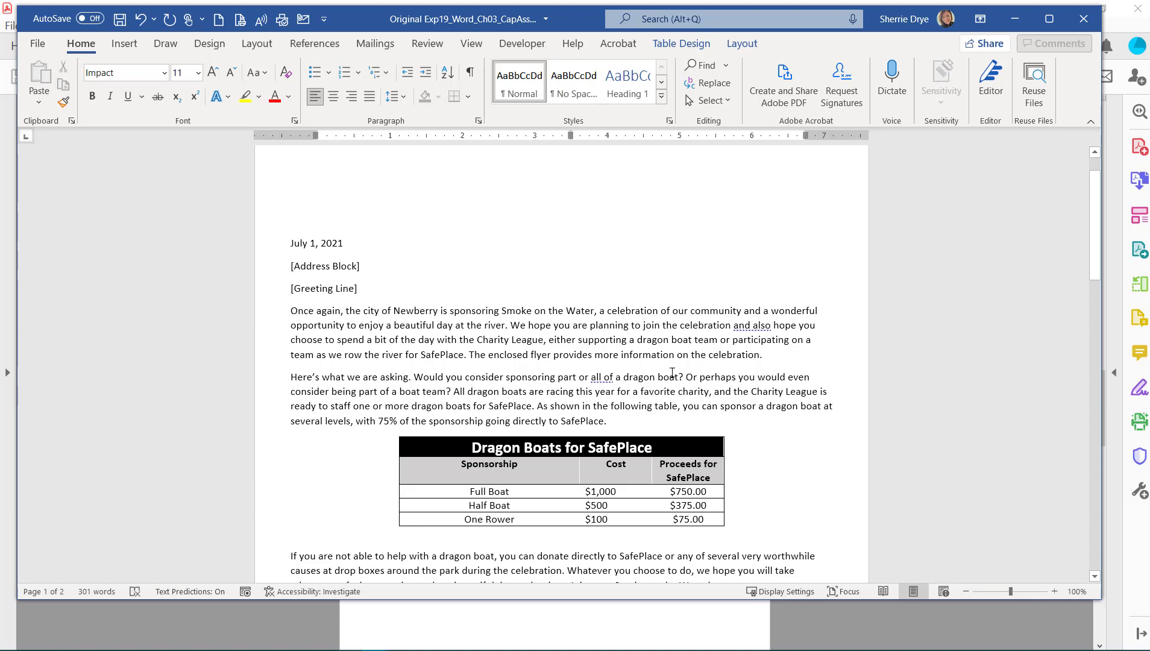
Look through the letter and the Smoke on the Water flyer on the second page
{"action": "scroll", "coordinate": [672, 372], "scroll_direction": "down", "scroll_amount": 1}
{"action": "scroll", "coordinate": [824, 370], "scroll_direction": "down", "scroll_amount": 12}
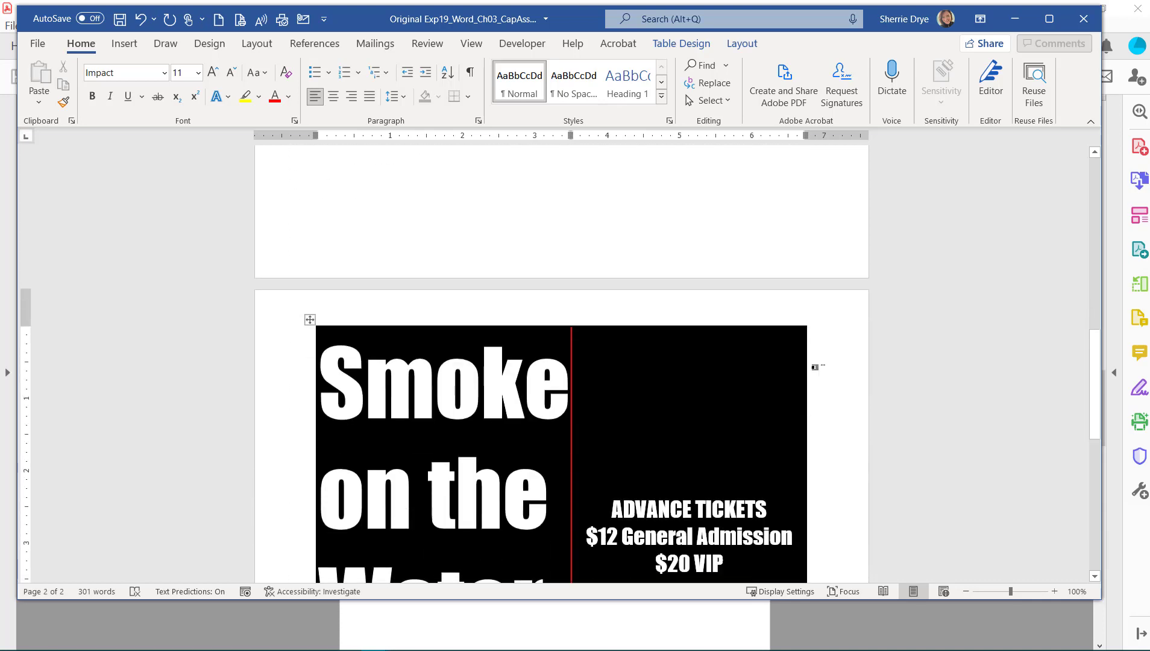
{"action": "scroll", "coordinate": [823, 368], "scroll_direction": "down", "scroll_amount": 2}
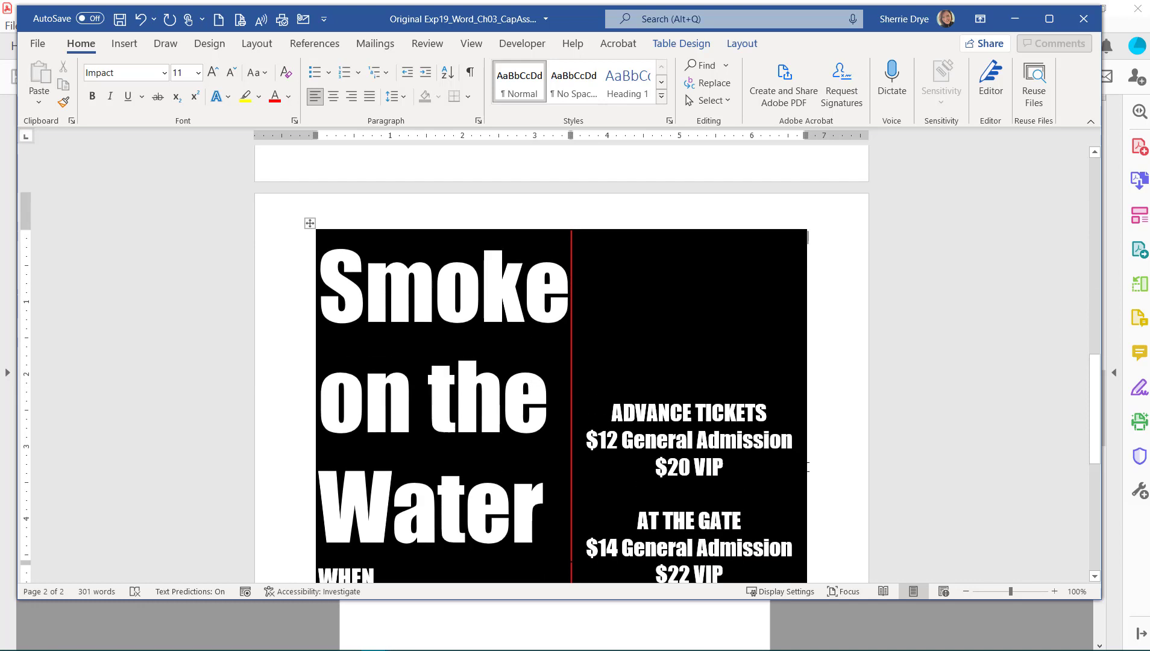
{"action": "scroll", "coordinate": [880, 418], "scroll_direction": "down", "scroll_amount": 3}
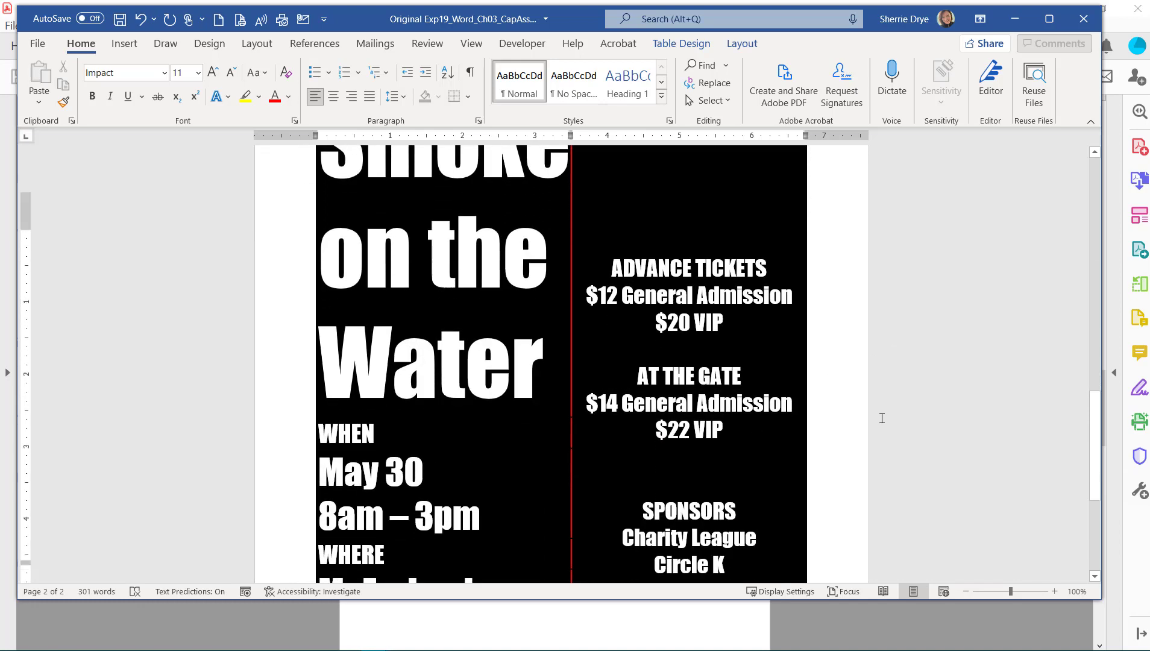
{"action": "scroll", "coordinate": [882, 418], "scroll_direction": "up", "scroll_amount": 20}
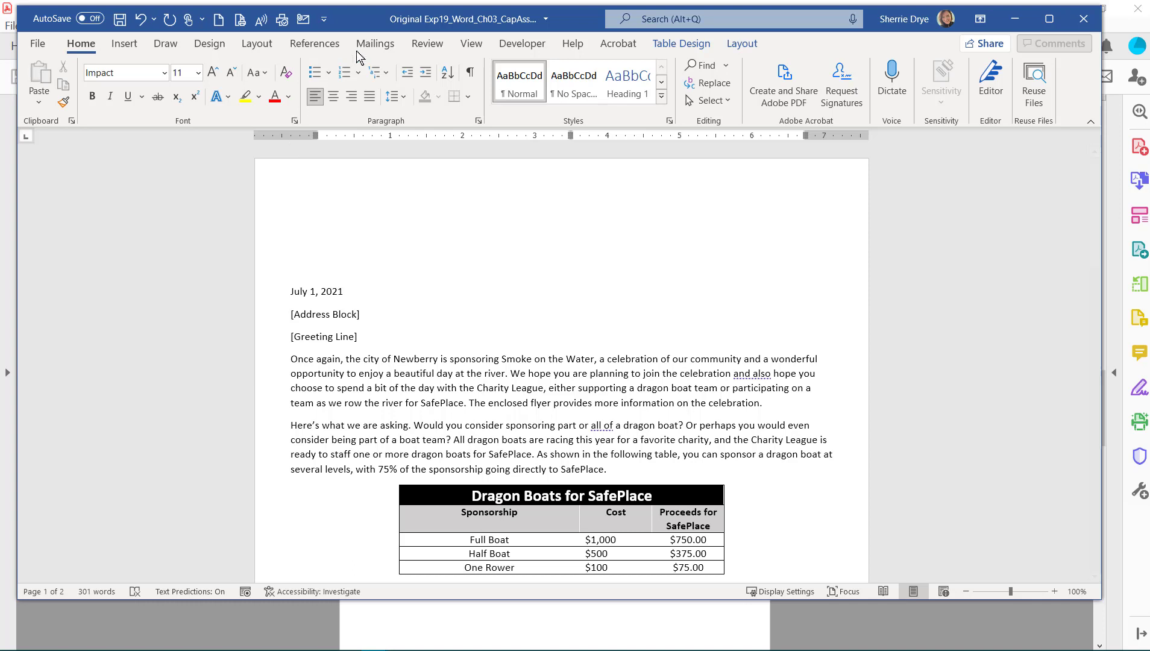
Start the step-by-step mail merge wizard for letters, use the current document, and advance to recipient selection
{"action": "left_click", "coordinate": [375, 44]}
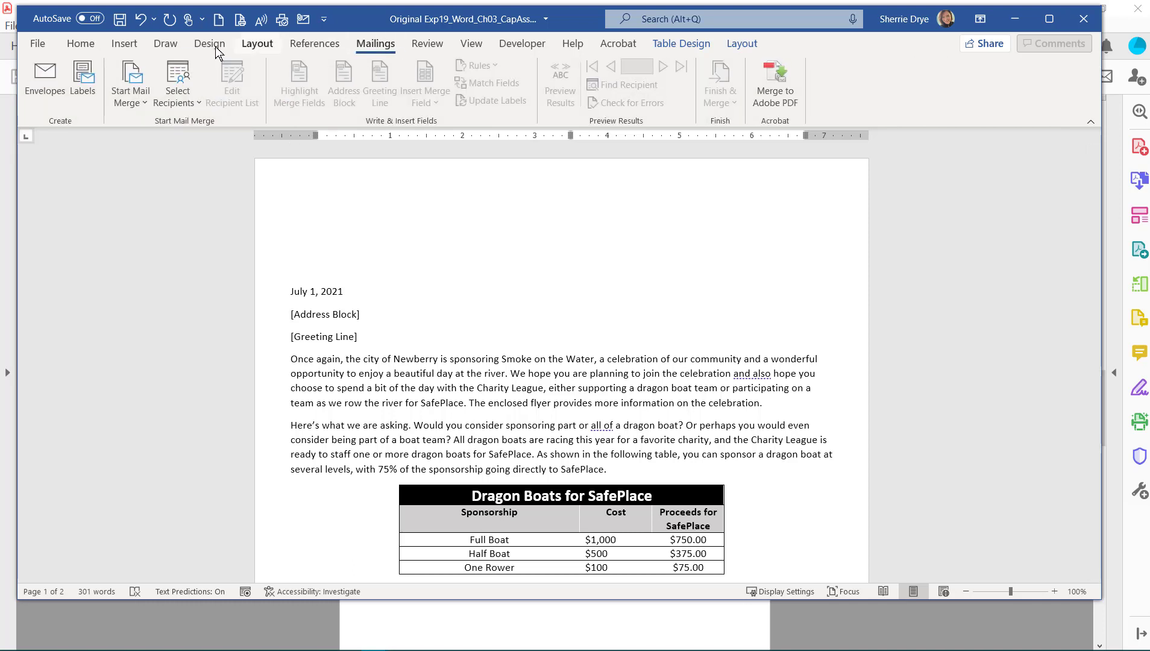
{"action": "left_click", "coordinate": [143, 104]}
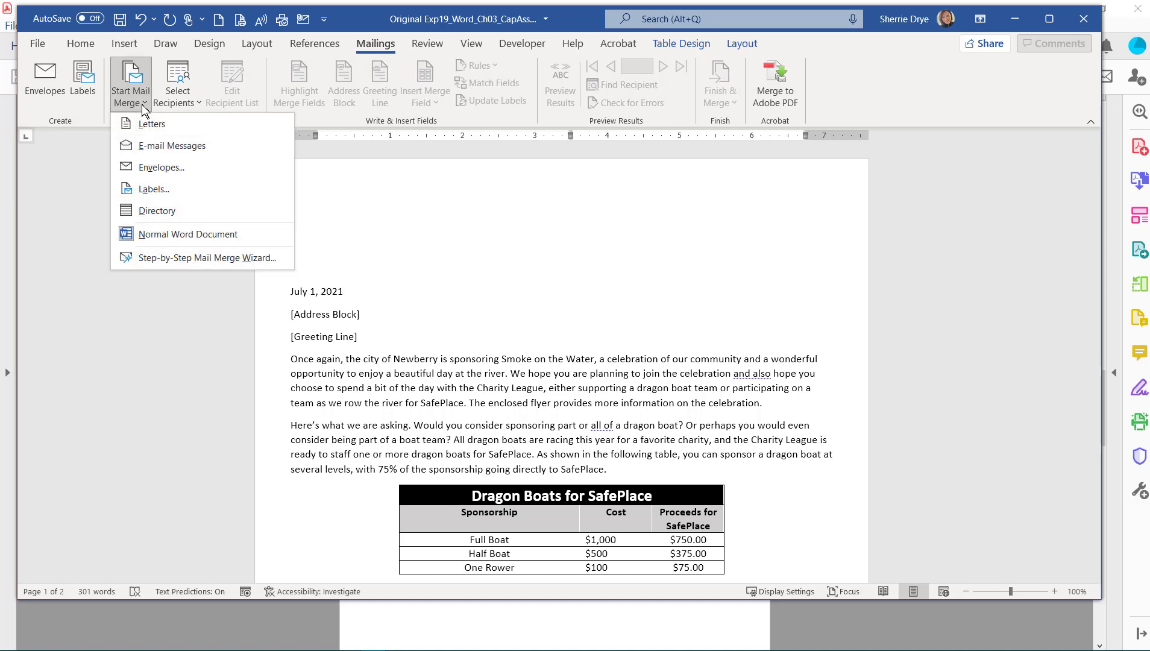
{"action": "left_click", "coordinate": [166, 262]}
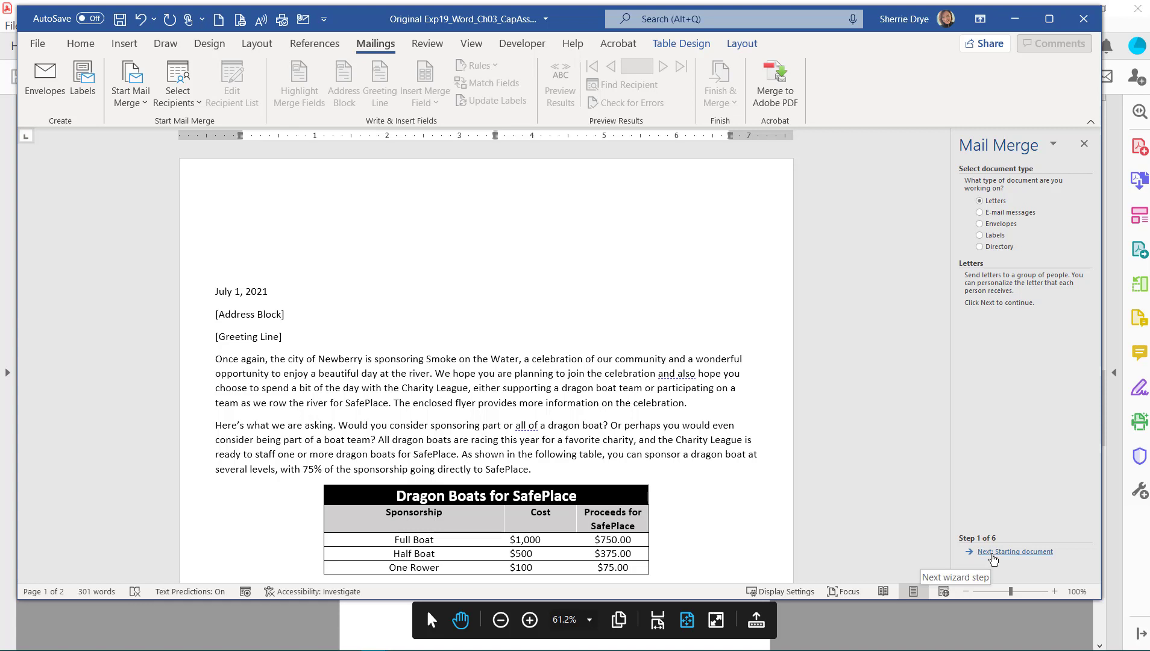
{"action": "left_click", "coordinate": [991, 556]}
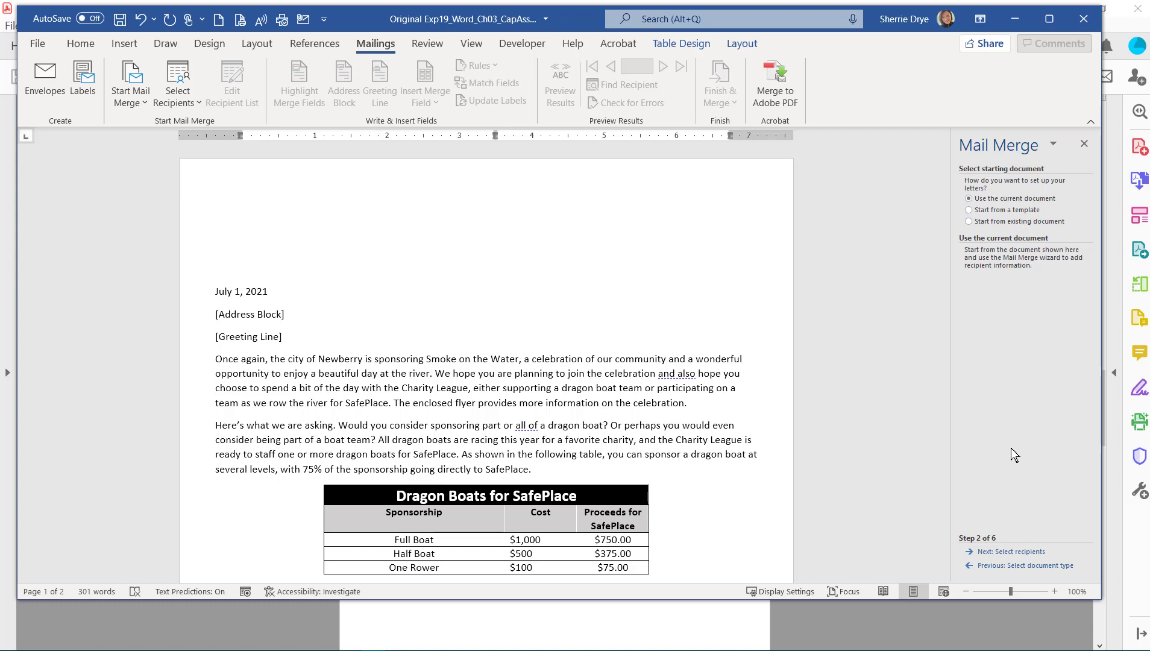
{"action": "left_click", "coordinate": [1001, 553]}
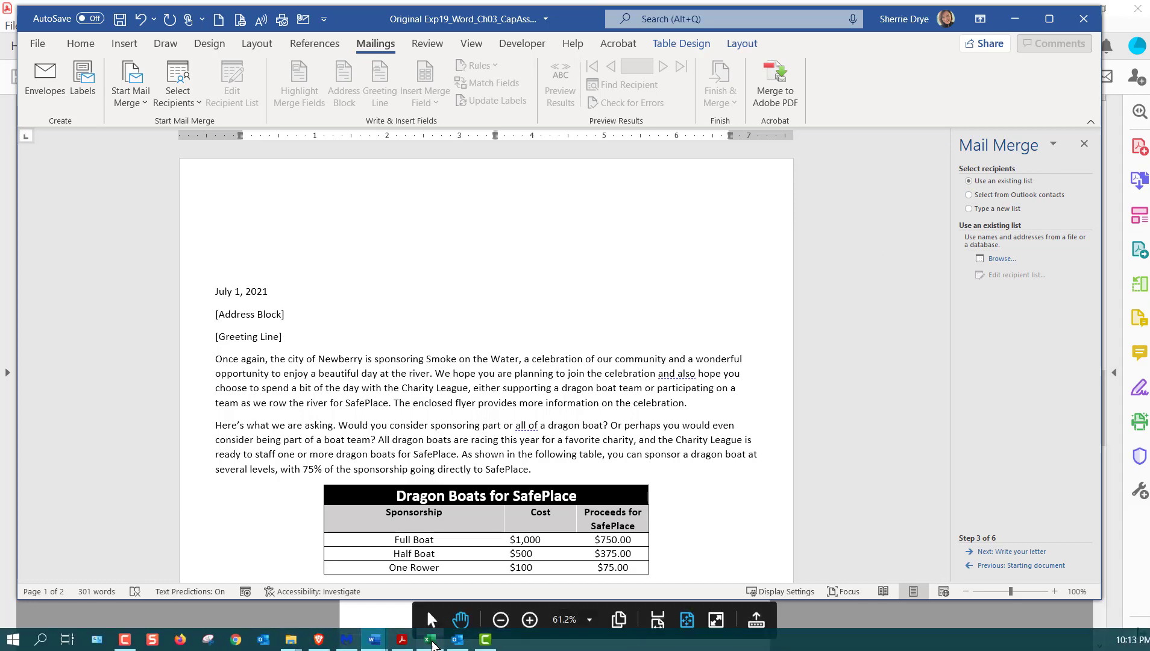
Close the Patrons.xlsx workbook in Excel and attach its Sheet1$ table from the Word CH 3 Grader Project folder as the letter's recipient list
{"action": "left_click", "coordinate": [432, 640]}
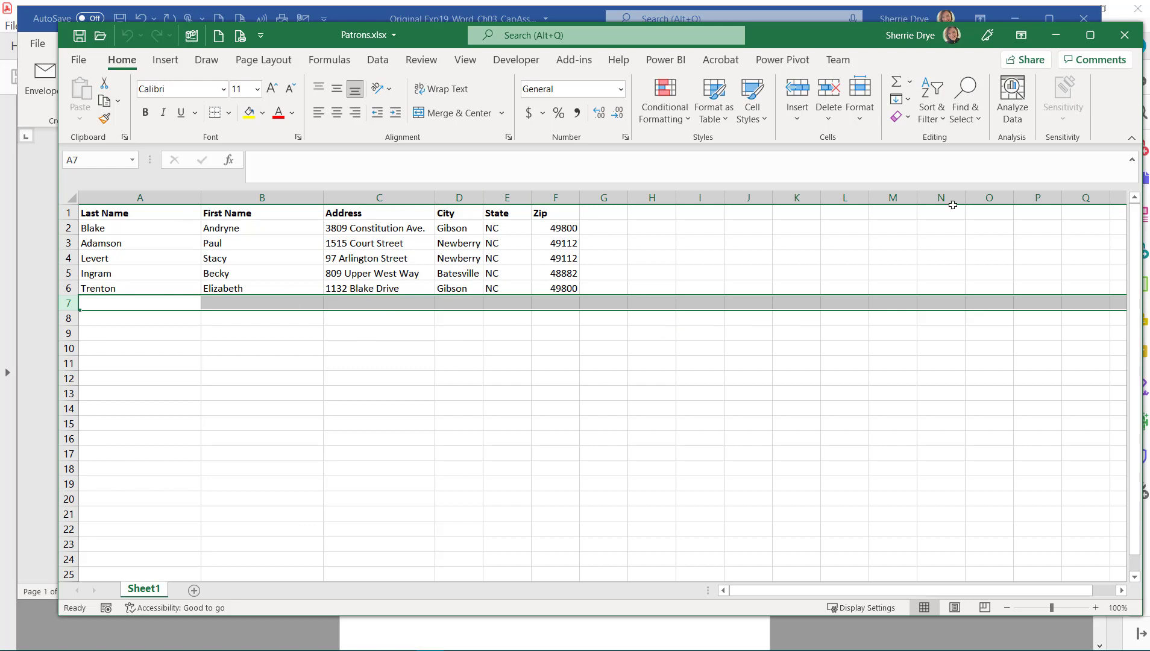
{"action": "left_click", "coordinate": [1124, 36]}
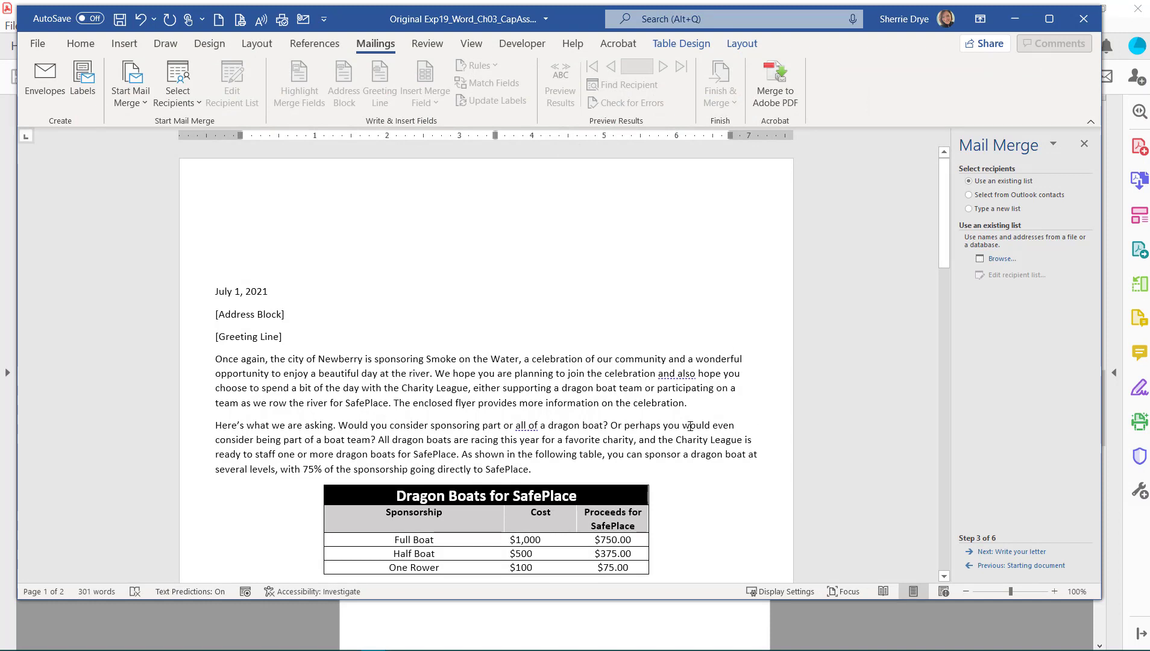
{"action": "left_click", "coordinate": [1000, 259]}
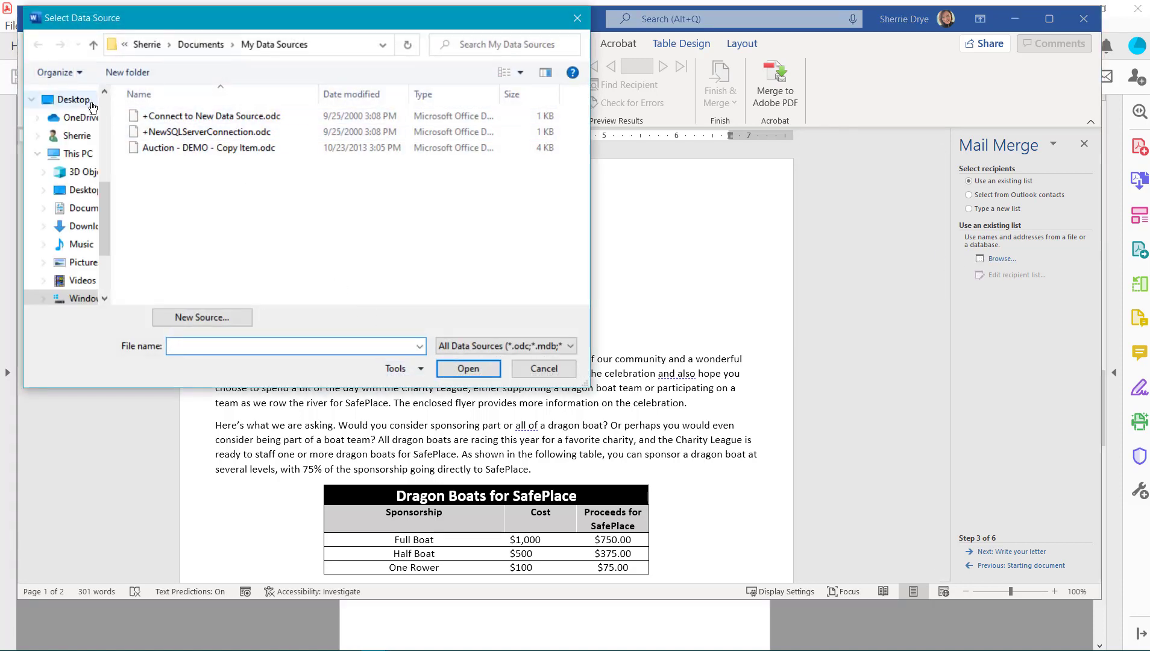
{"action": "left_click", "coordinate": [79, 190]}
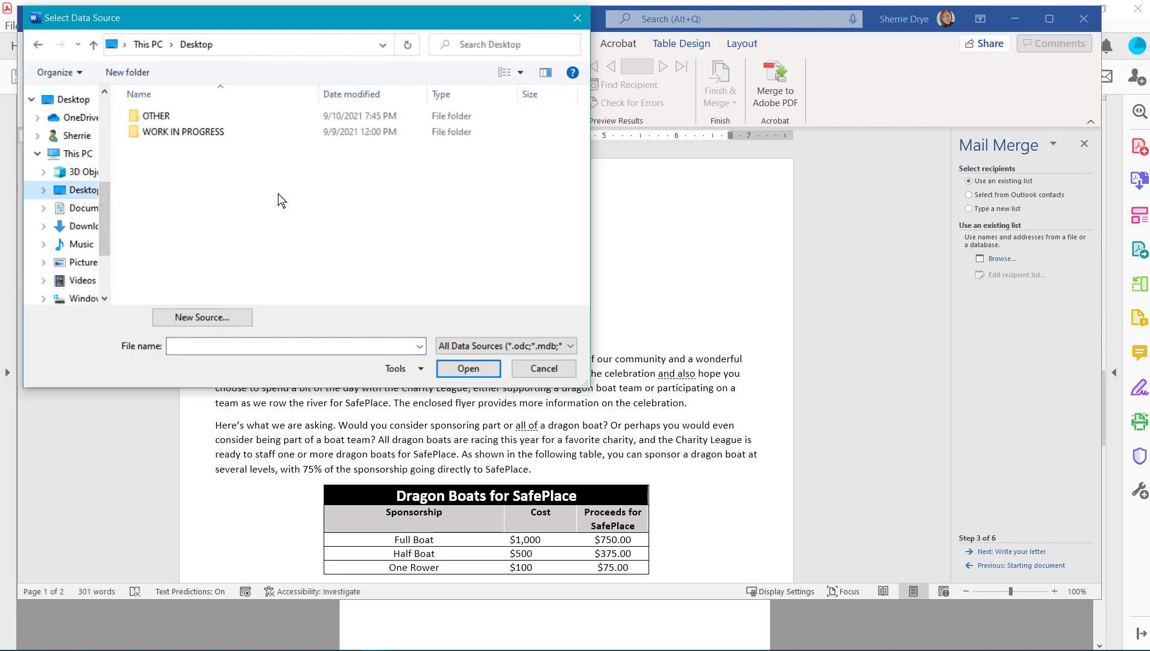
{"action": "double_click", "coordinate": [194, 133]}
{"action": "double_click", "coordinate": [161, 133]}
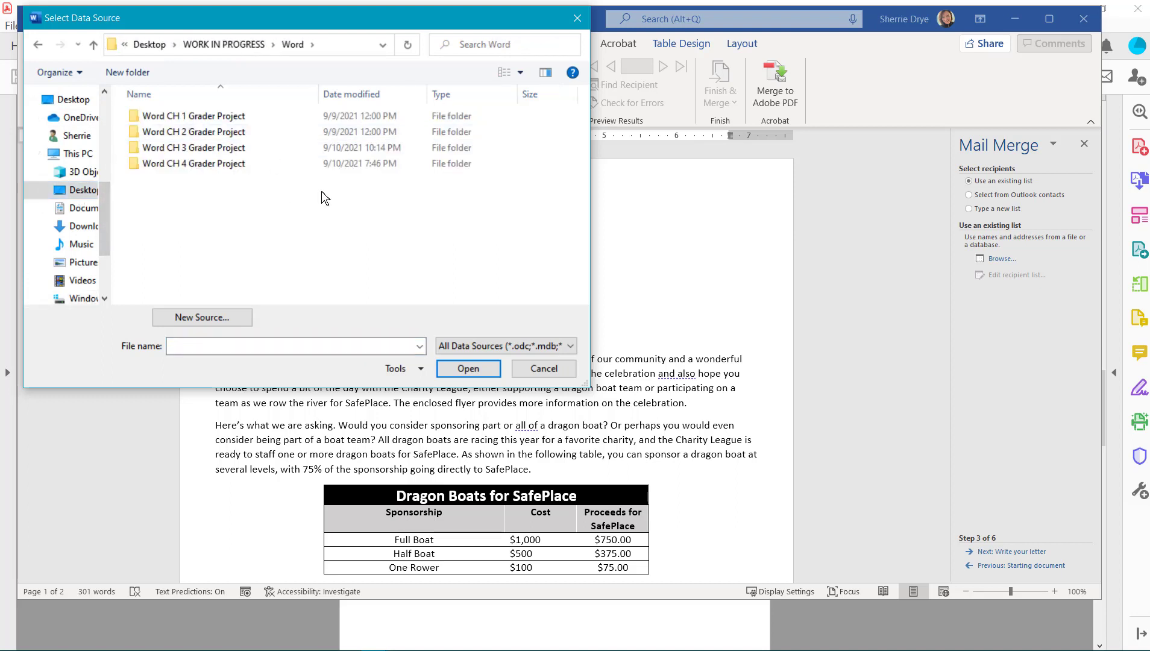
{"action": "double_click", "coordinate": [193, 148]}
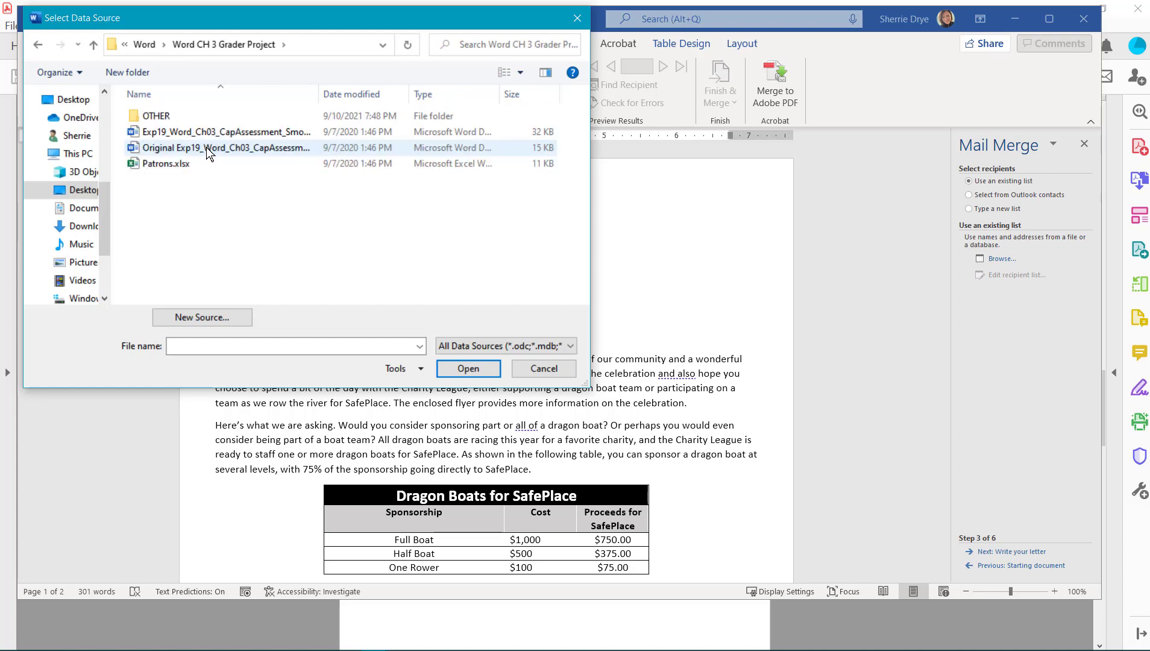
{"action": "double_click", "coordinate": [170, 164]}
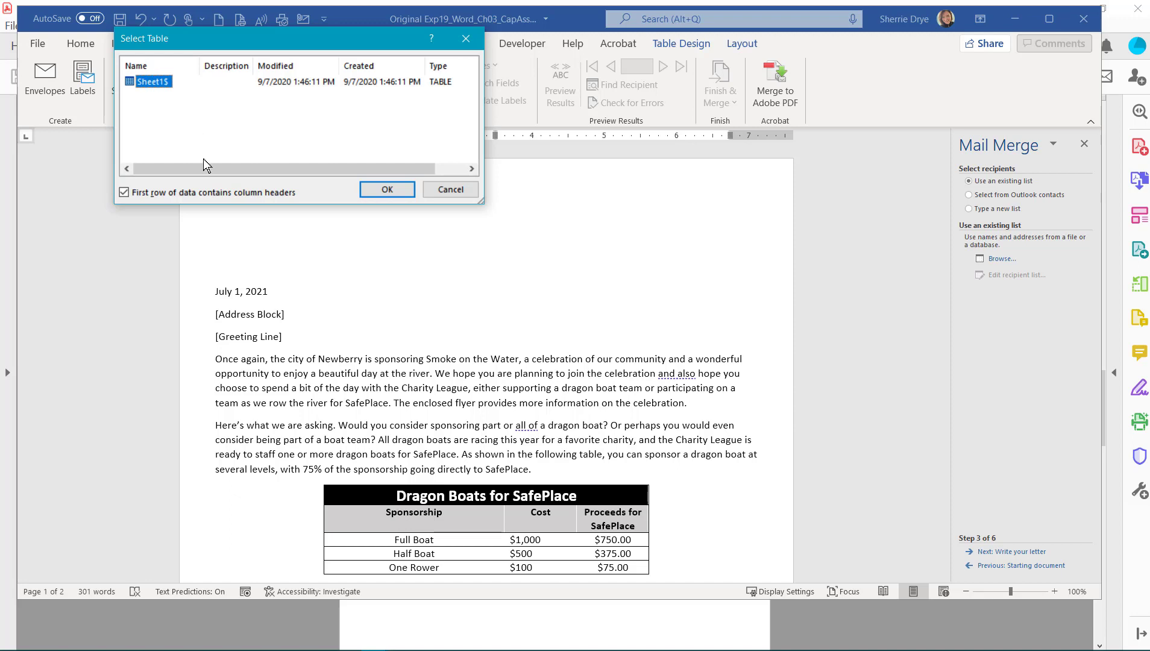
{"action": "left_click", "coordinate": [386, 191]}
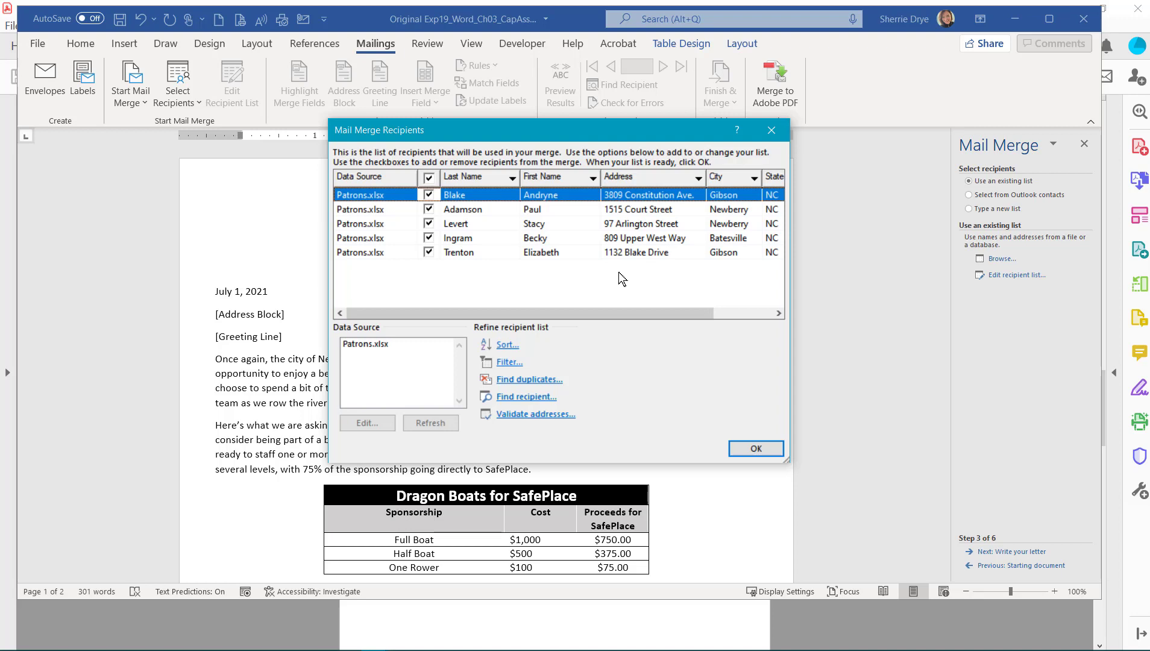
Sort the merge recipients by Last Name in ascending order and filter them to Zip 49800
{"action": "left_click", "coordinate": [512, 178]}
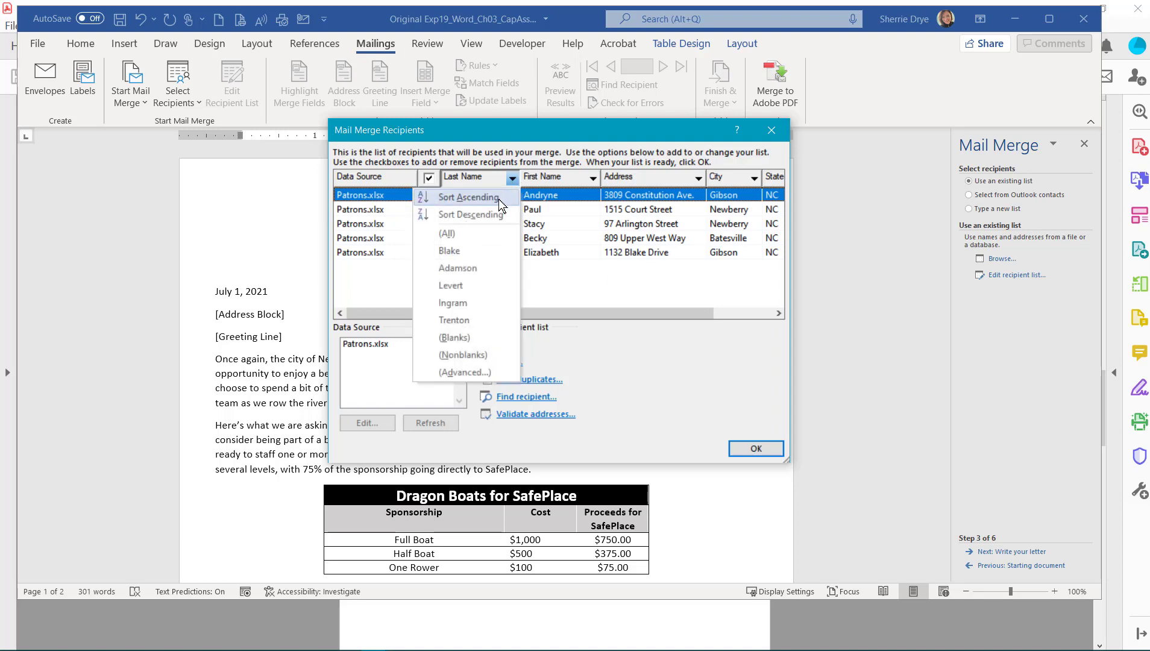
{"action": "left_click", "coordinate": [499, 198]}
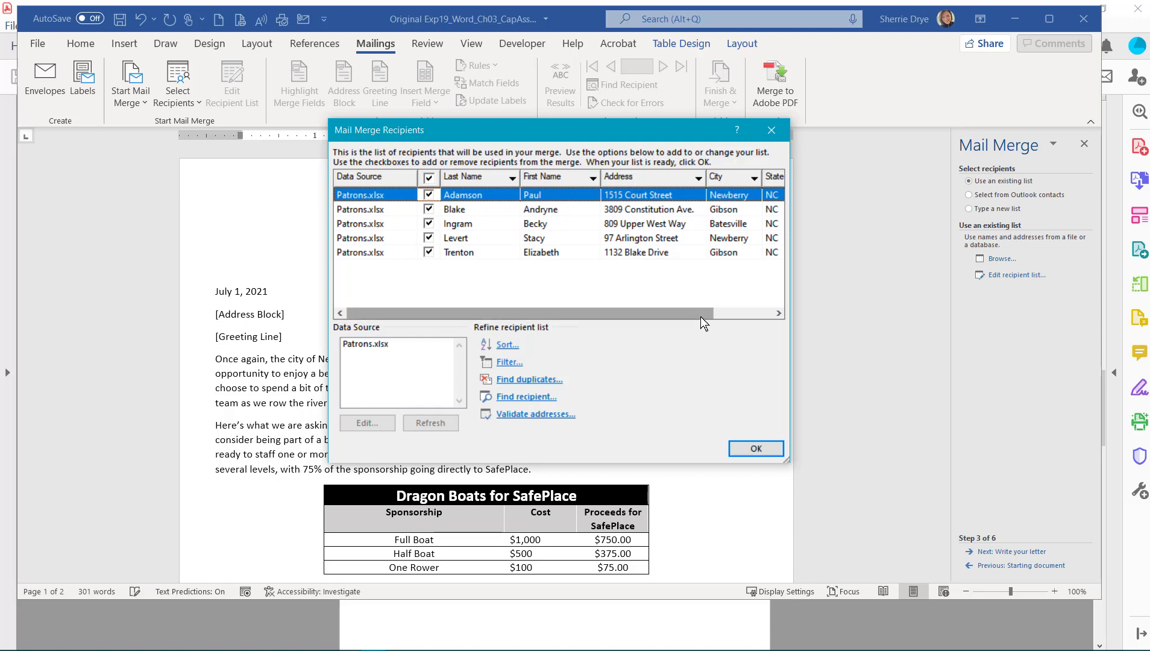
{"action": "left_click_drag", "start_coordinate": [701, 316], "coordinate": [775, 322]}
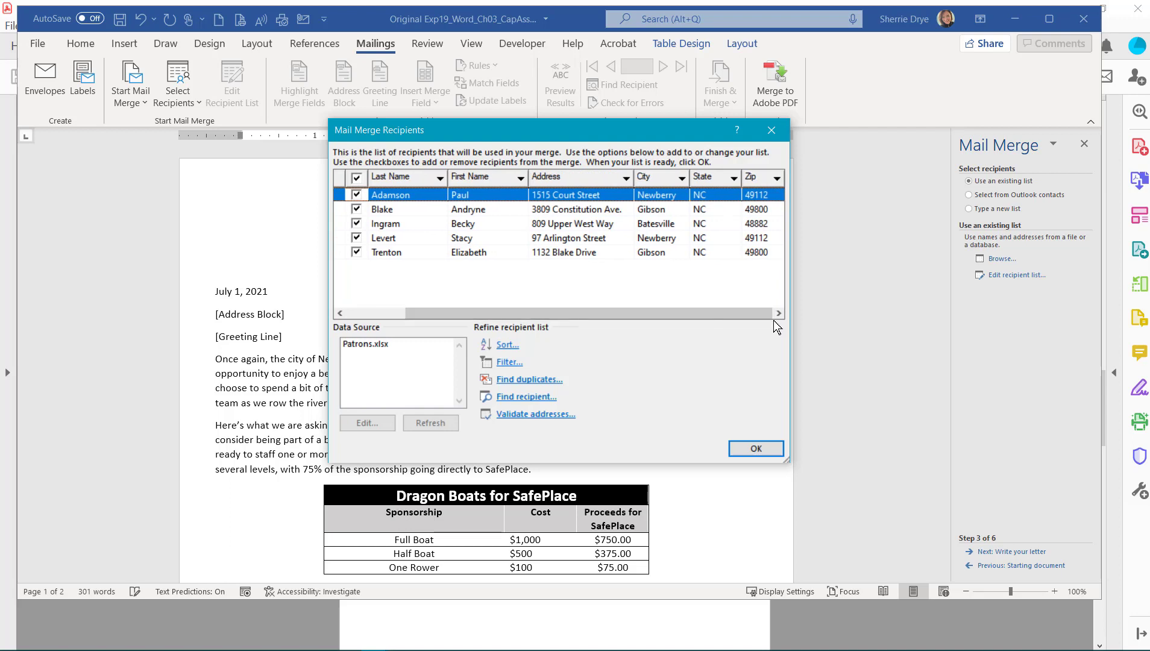
{"action": "left_click", "coordinate": [778, 179]}
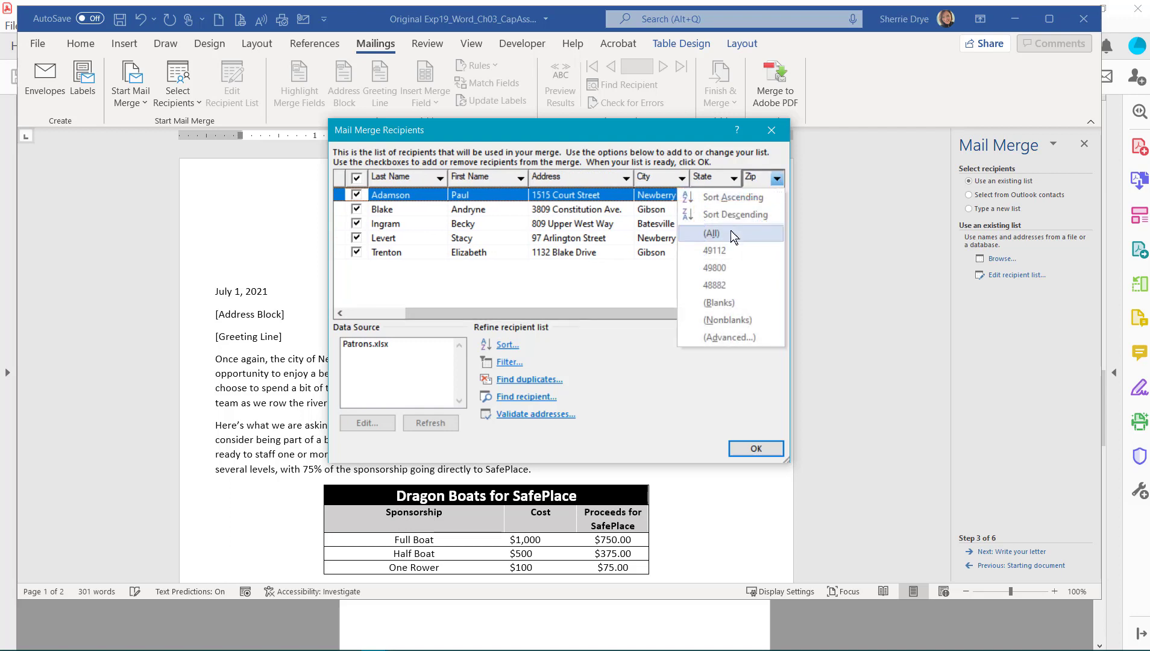
{"action": "left_click", "coordinate": [715, 269]}
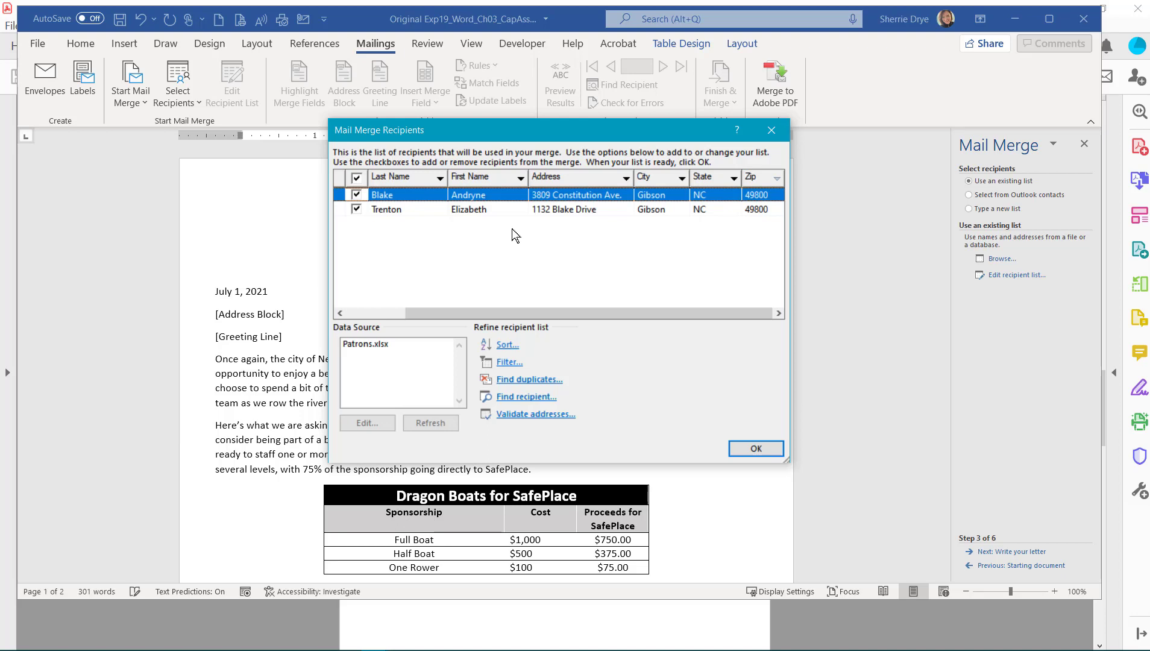
{"action": "left_click", "coordinate": [755, 452]}
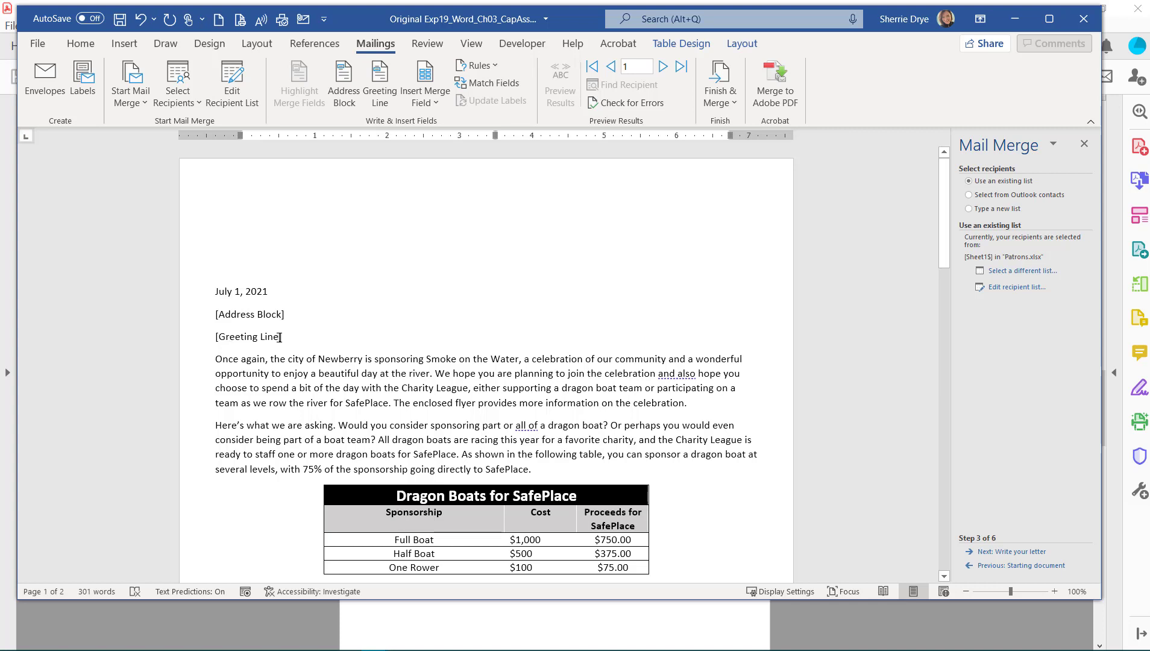
Select the [Address Block] placeholder below the date and advance the wizard to writing the letter
{"action": "left_click_drag", "start_coordinate": [289, 314], "coordinate": [215, 314]}
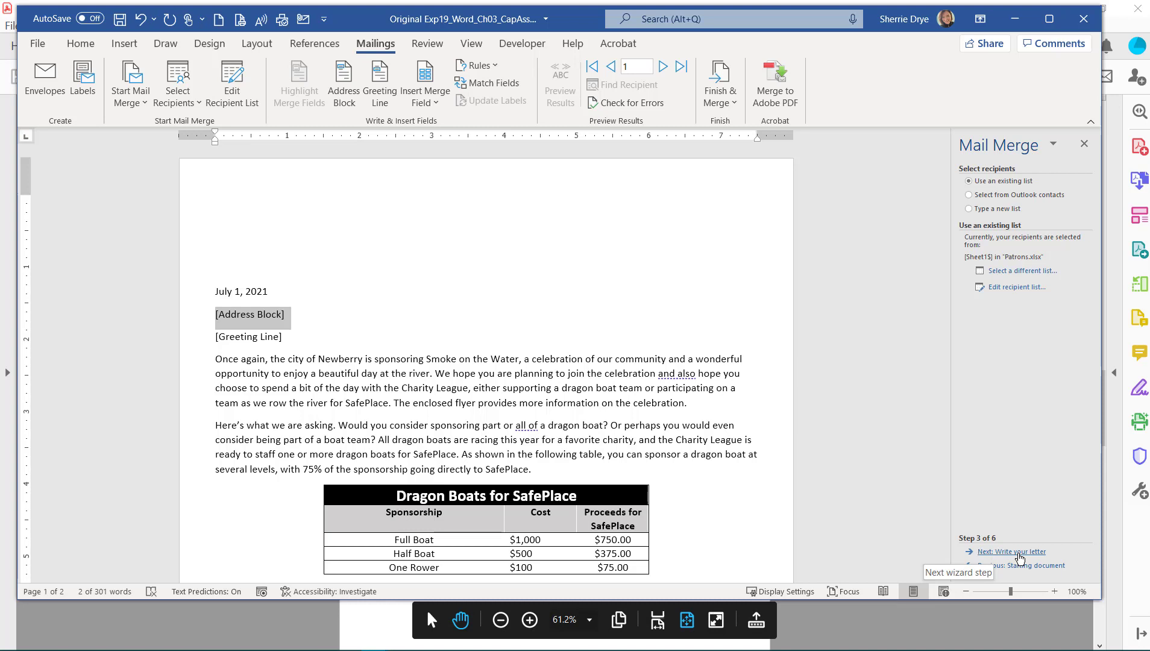
{"action": "left_click", "coordinate": [1017, 553]}
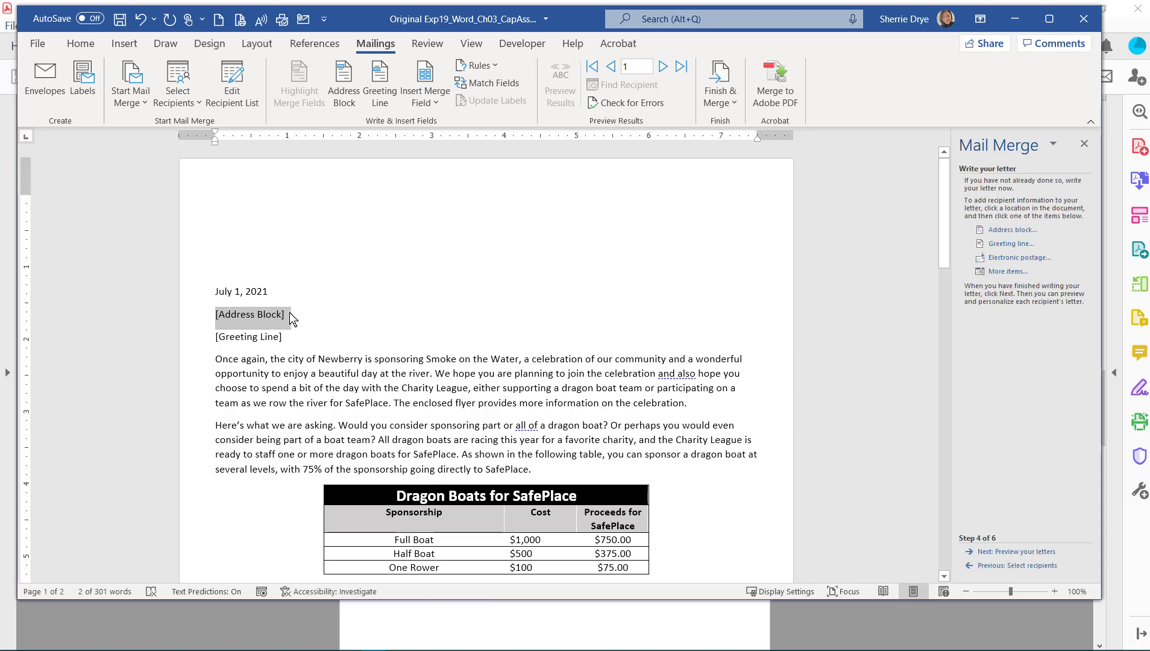
{"action": "key", "text": "Delete"}
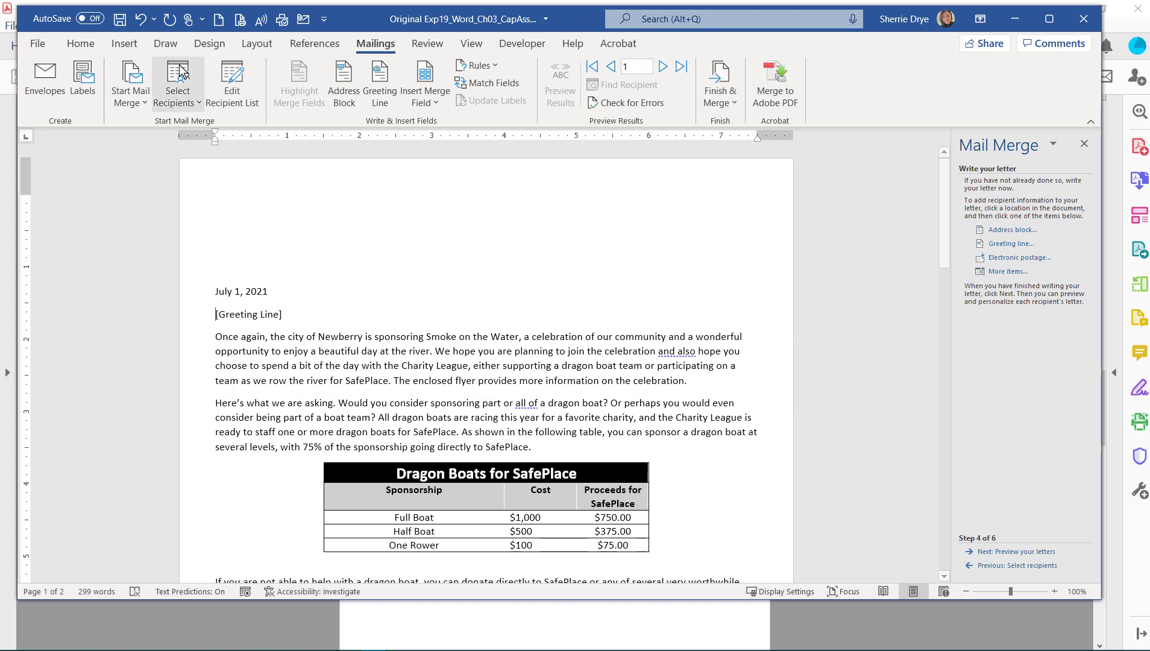
{"action": "left_click", "coordinate": [139, 23]}
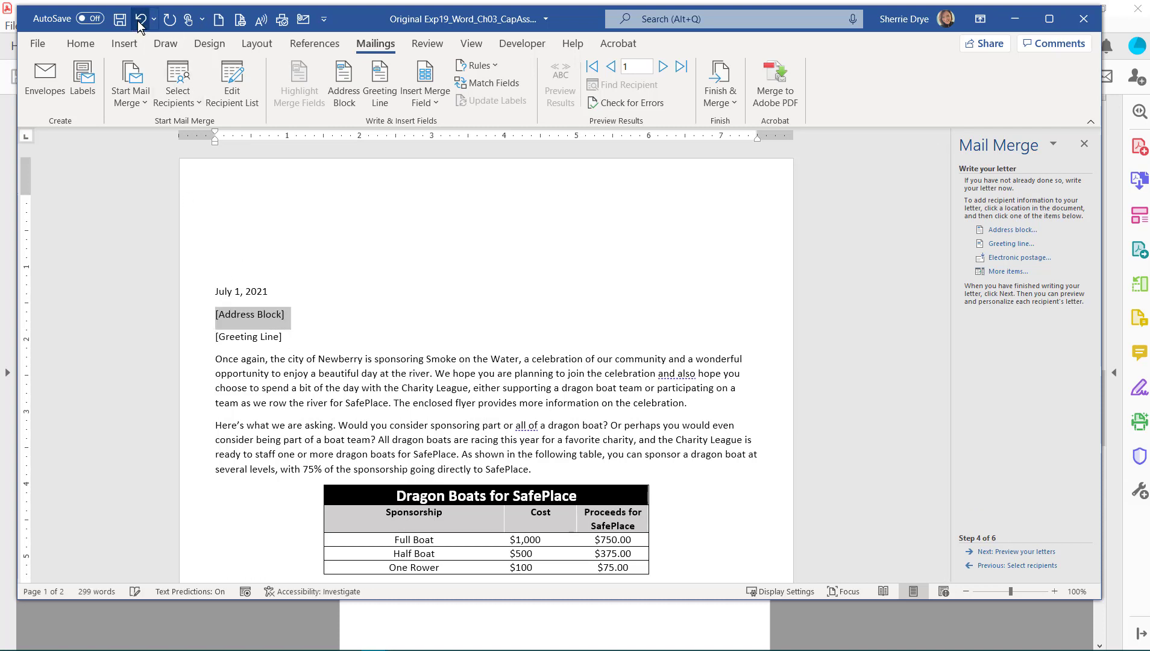
{"action": "left_click", "coordinate": [212, 314]}
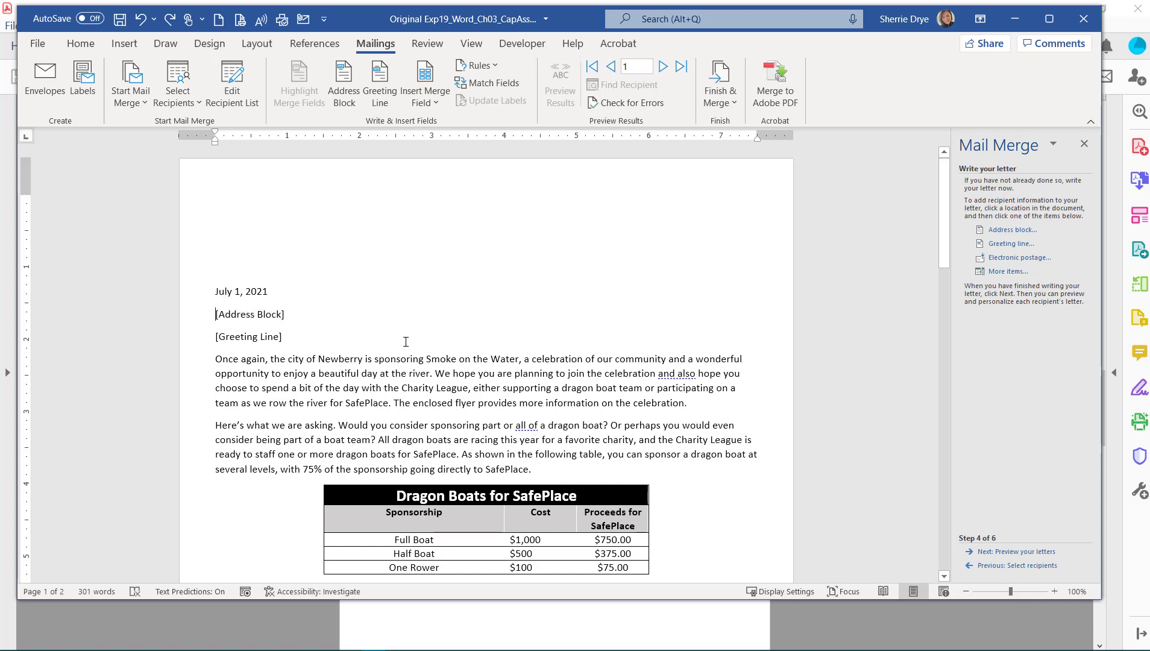
{"action": "left_click_drag", "start_coordinate": [289, 314], "coordinate": [216, 315]}
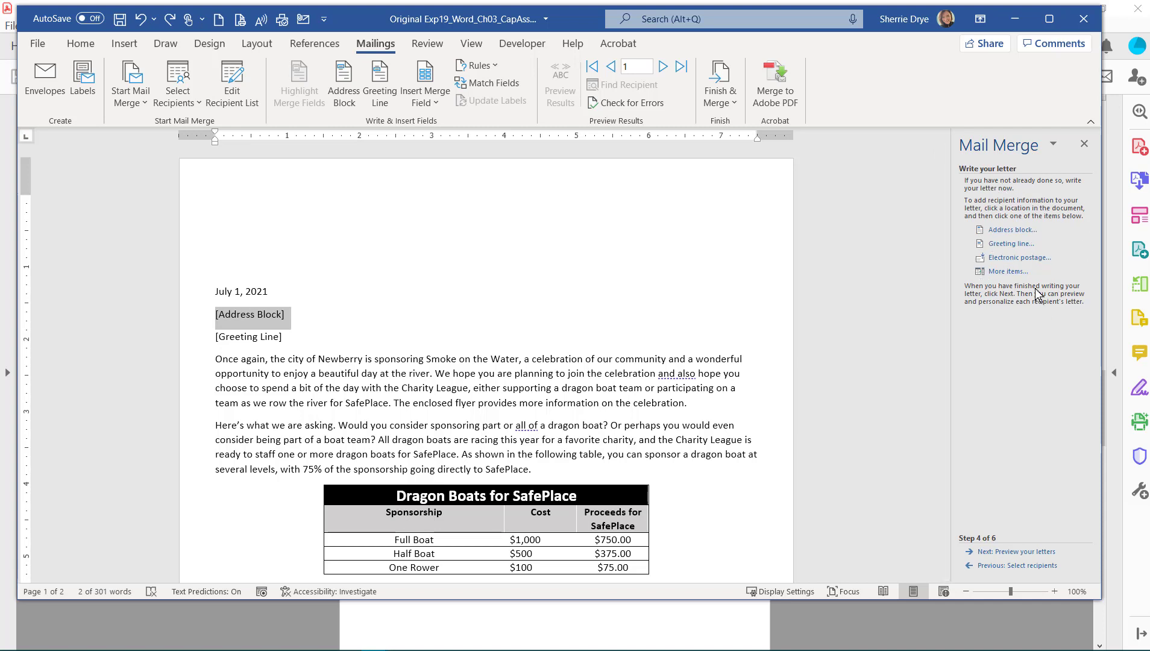
{"action": "left_click", "coordinate": [1017, 272]}
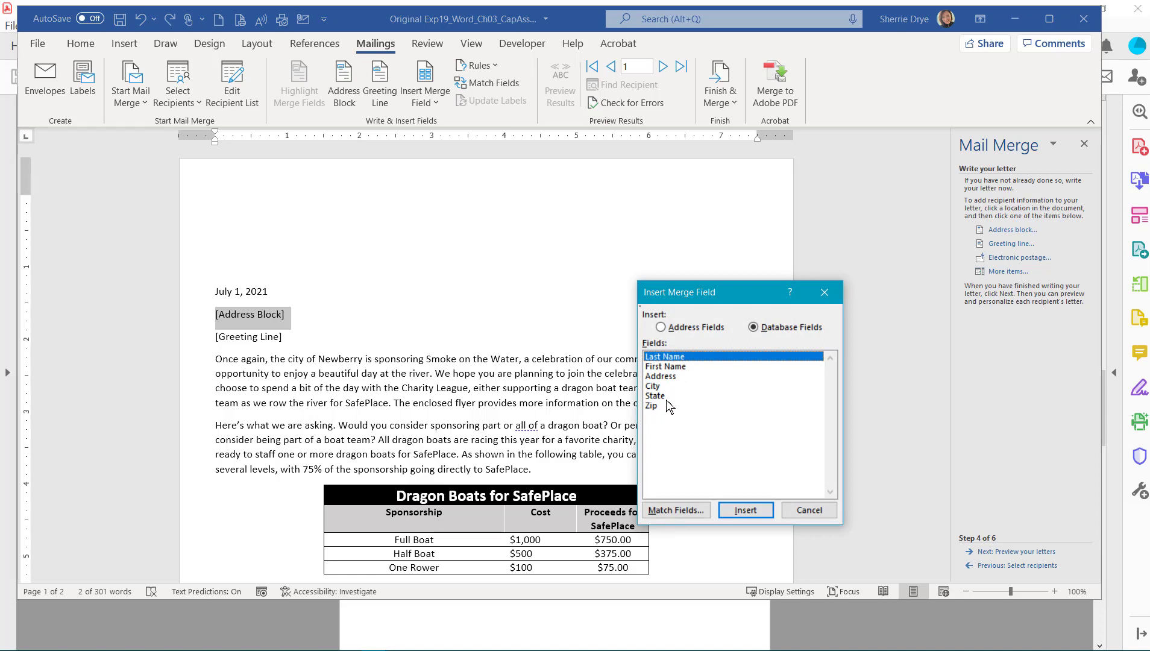
{"action": "left_click", "coordinate": [819, 513]}
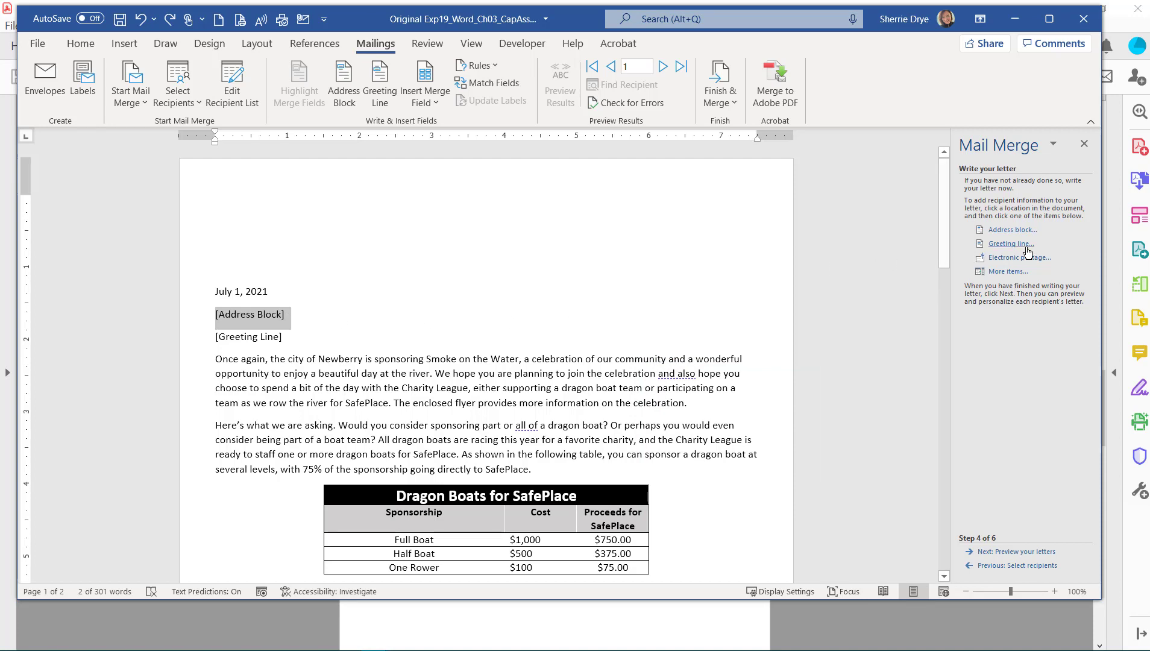
Preview the recipients' addresses and insert an address block merge field with the default formatting at the [Address Block] placeholder
{"action": "left_click", "coordinate": [1018, 232]}
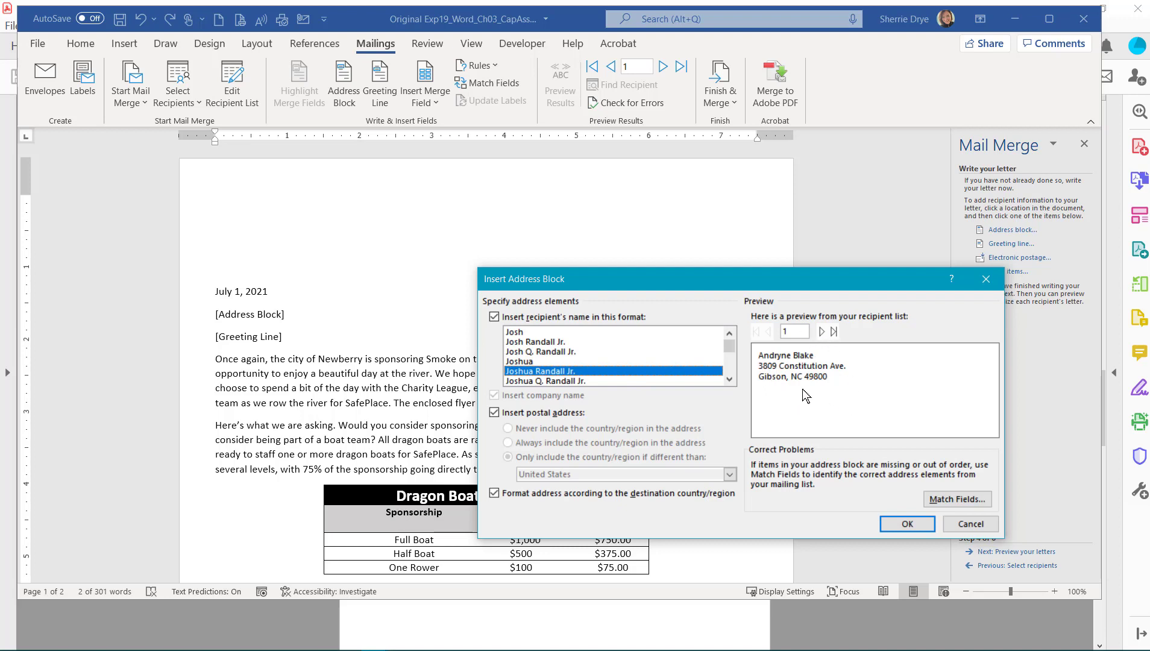
{"action": "left_click", "coordinate": [833, 332]}
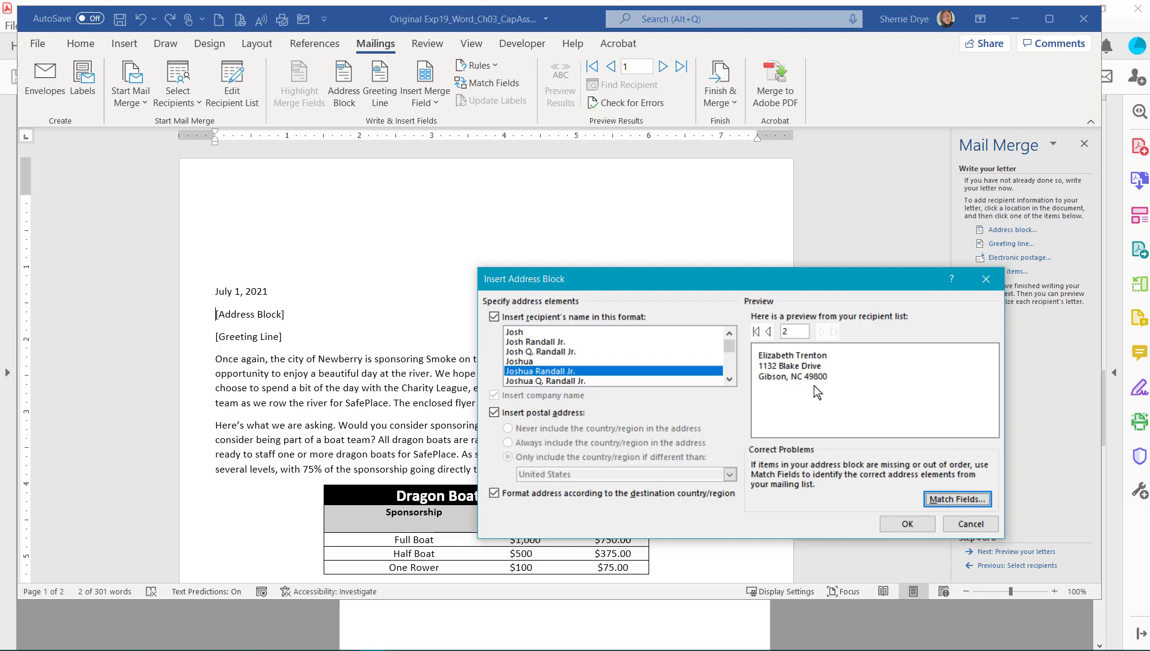
{"action": "left_click", "coordinate": [768, 332]}
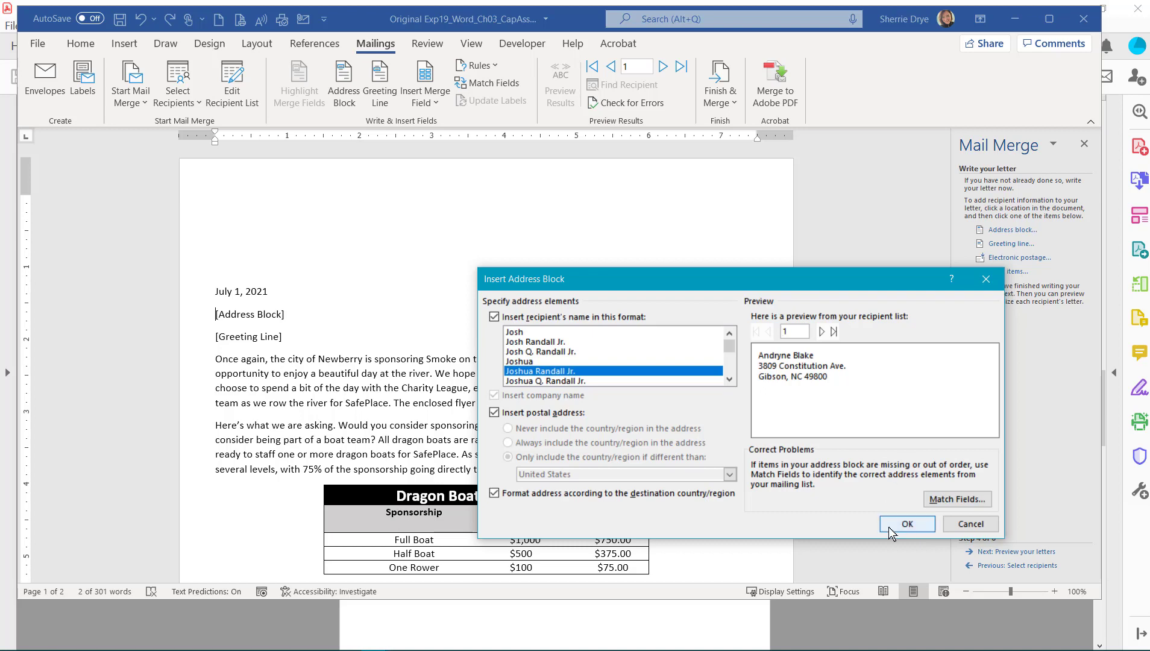
{"action": "left_click", "coordinate": [907, 525]}
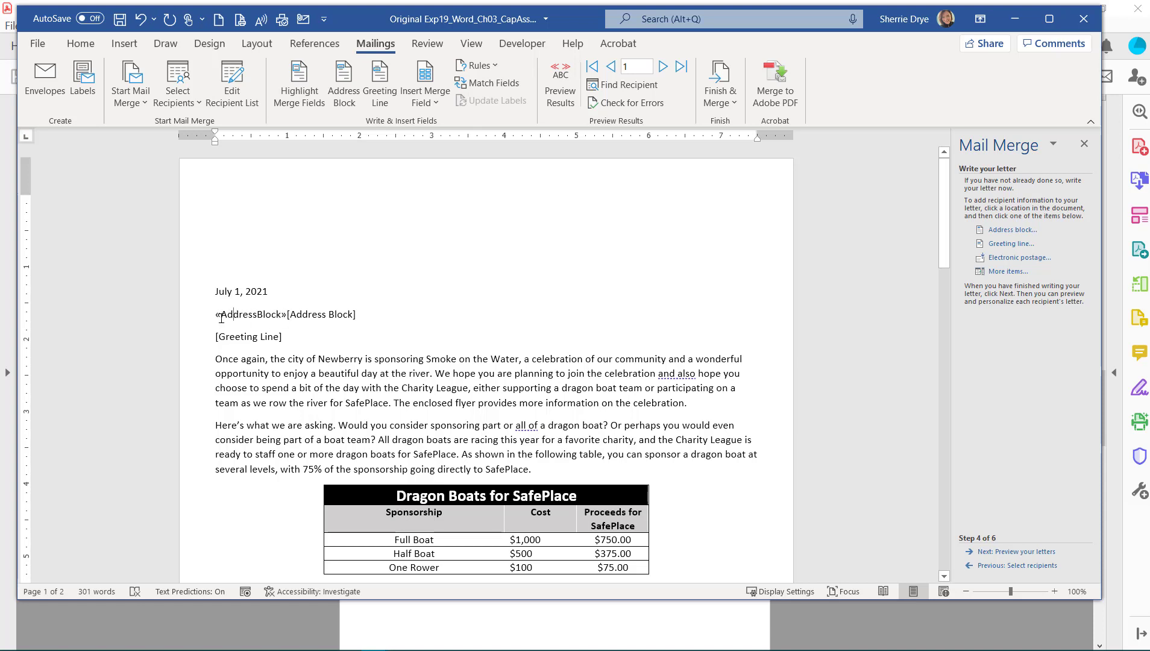
Delete the leftover [Address Block] placeholder text after the address block merge field
{"action": "left_click", "coordinate": [355, 314]}
{"action": "left_click_drag", "start_coordinate": [347, 315], "coordinate": [287, 314]}
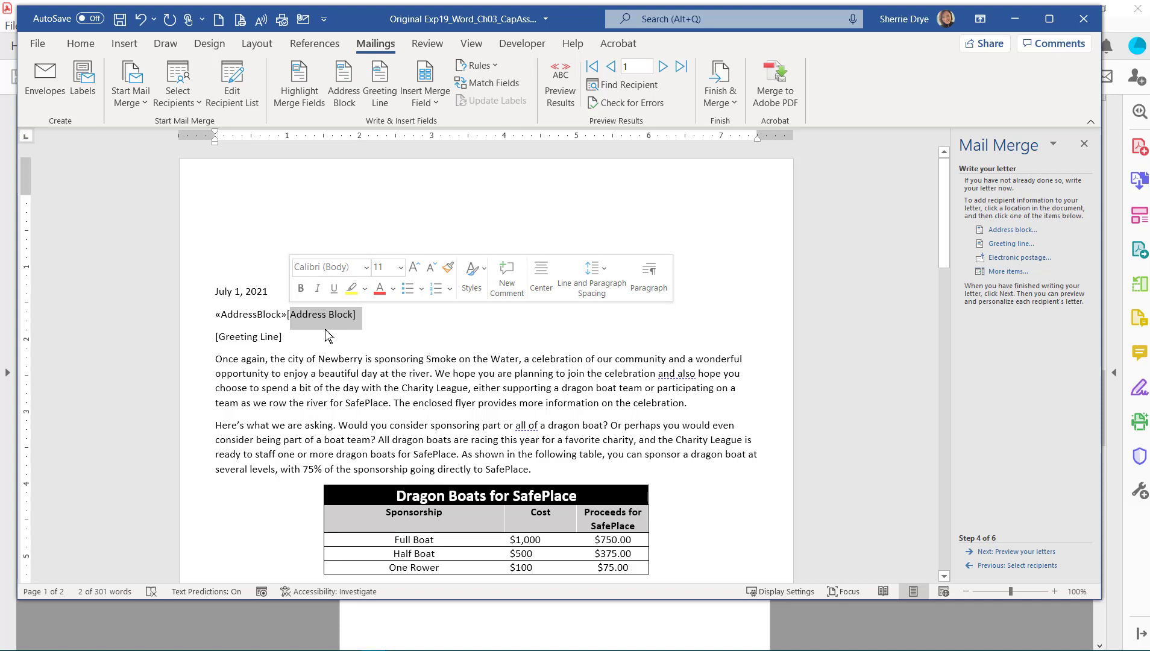
{"action": "key", "text": "Delete"}
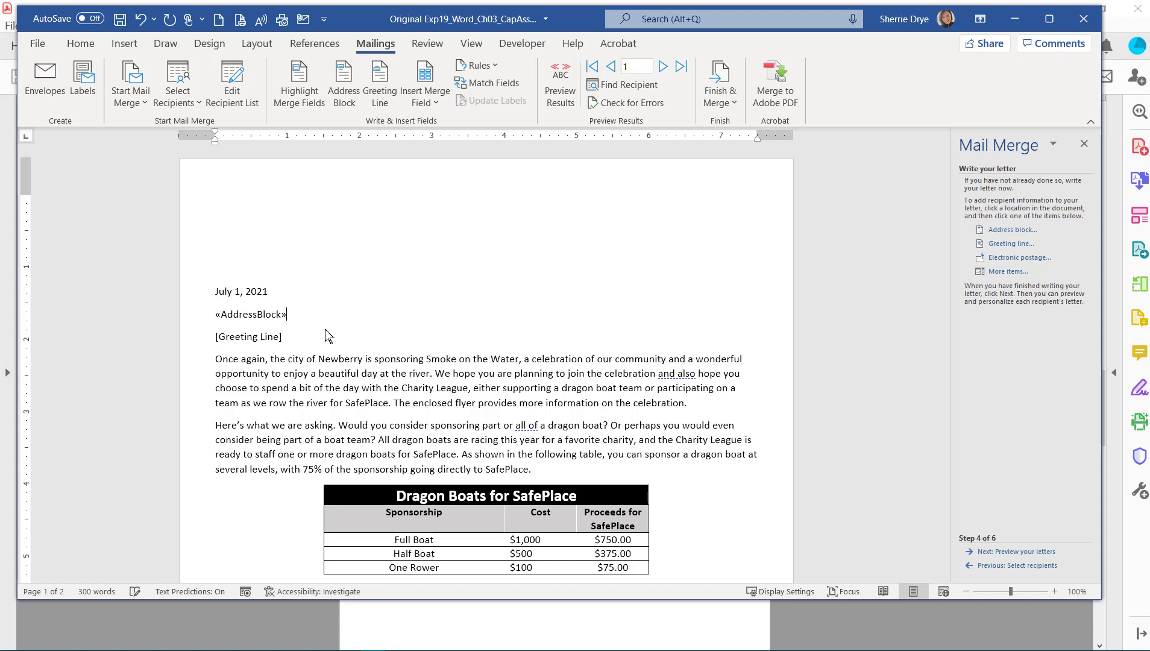
Select the [Greeting Line] placeholder, start inserting a greeting line, and review the available salutation and name formats
{"action": "left_click", "coordinate": [241, 338]}
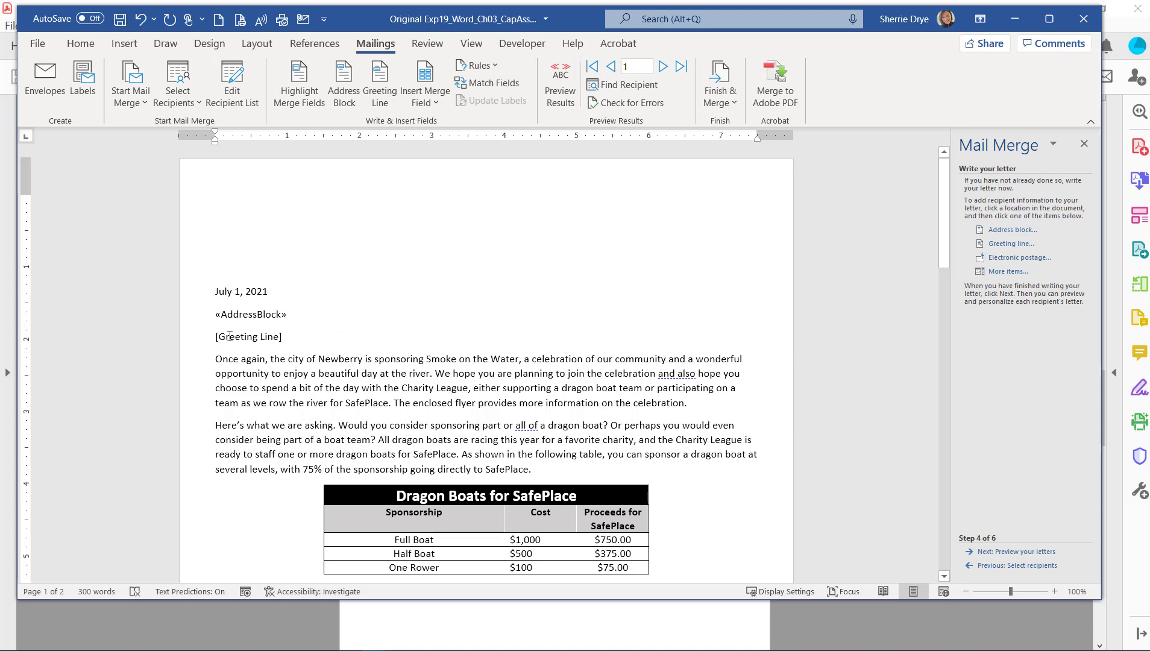
{"action": "left_click_drag", "start_coordinate": [287, 338], "coordinate": [215, 338]}
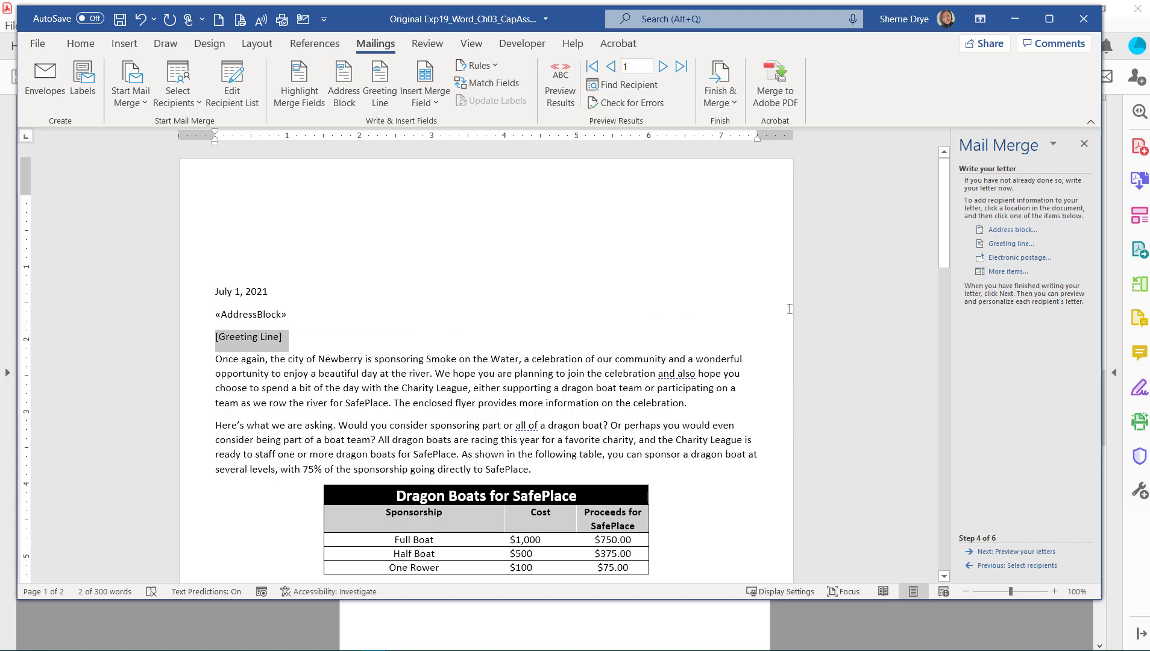
{"action": "left_click", "coordinate": [1023, 245]}
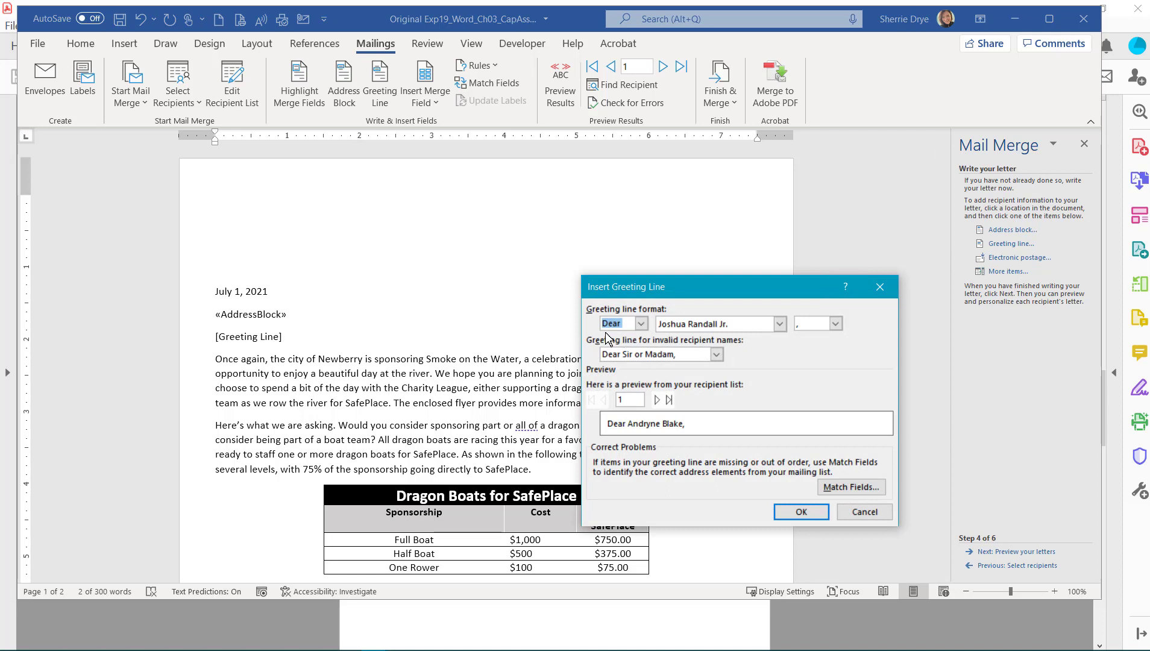
{"action": "left_click", "coordinate": [641, 326]}
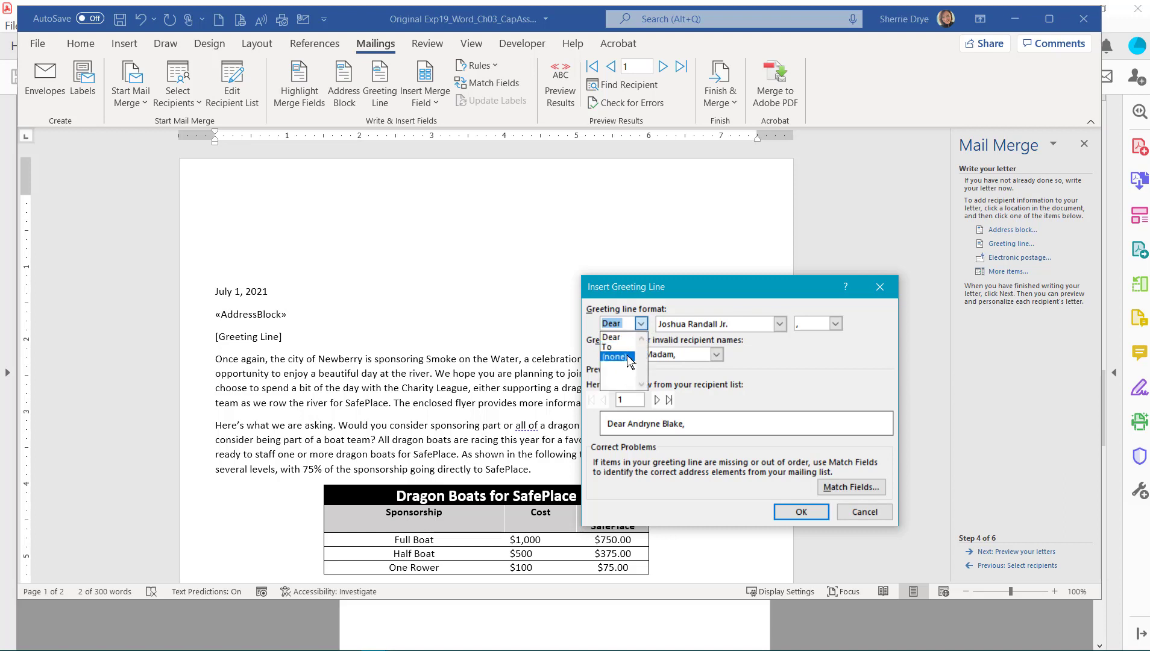
{"action": "left_click", "coordinate": [776, 342]}
{"action": "left_click", "coordinate": [779, 328]}
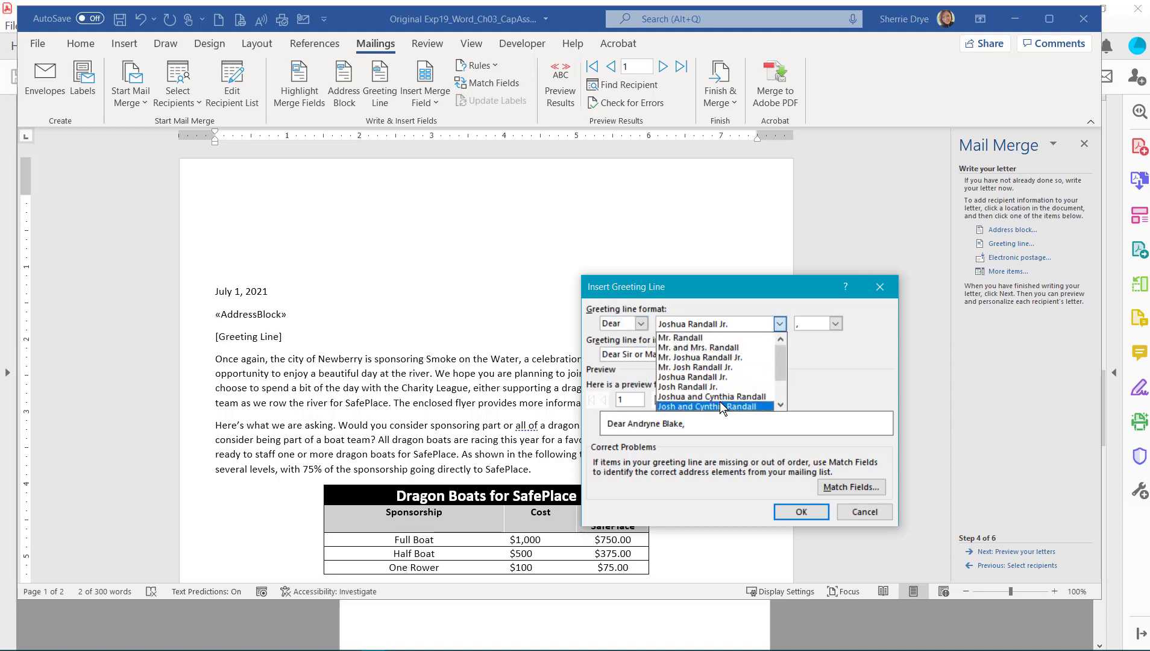
{"action": "left_click", "coordinate": [843, 357]}
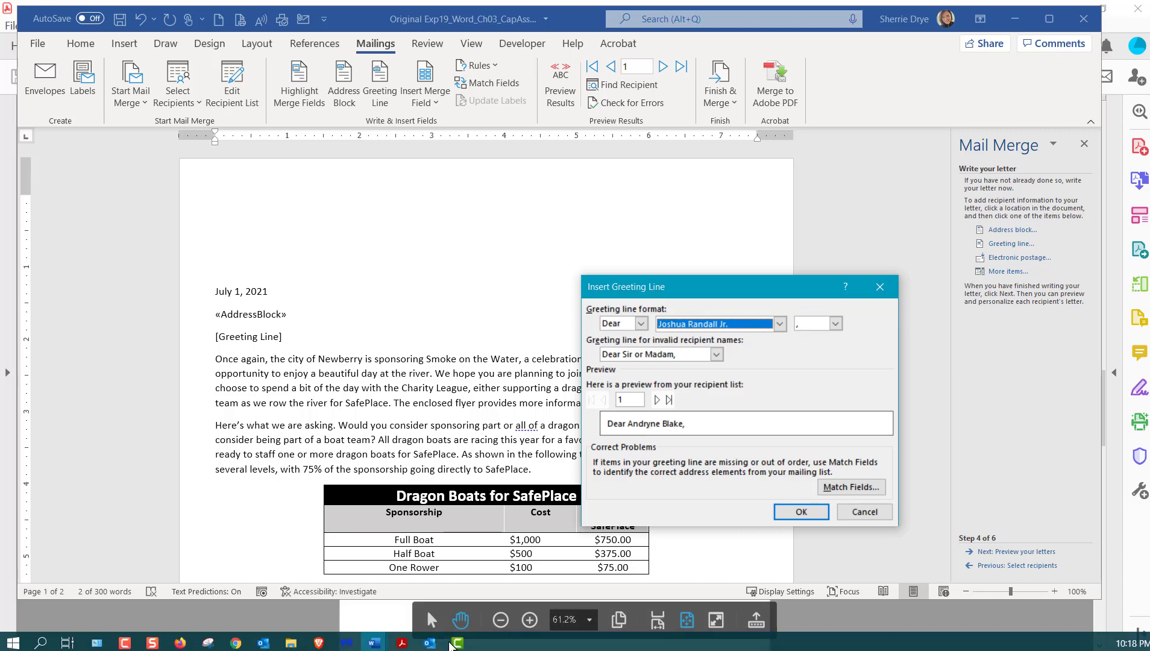
Check the greeting in the final result PDF in Acrobat, return to Word, and insert the greeting line with Dear, full name and comma
{"action": "left_click", "coordinate": [385, 614]}
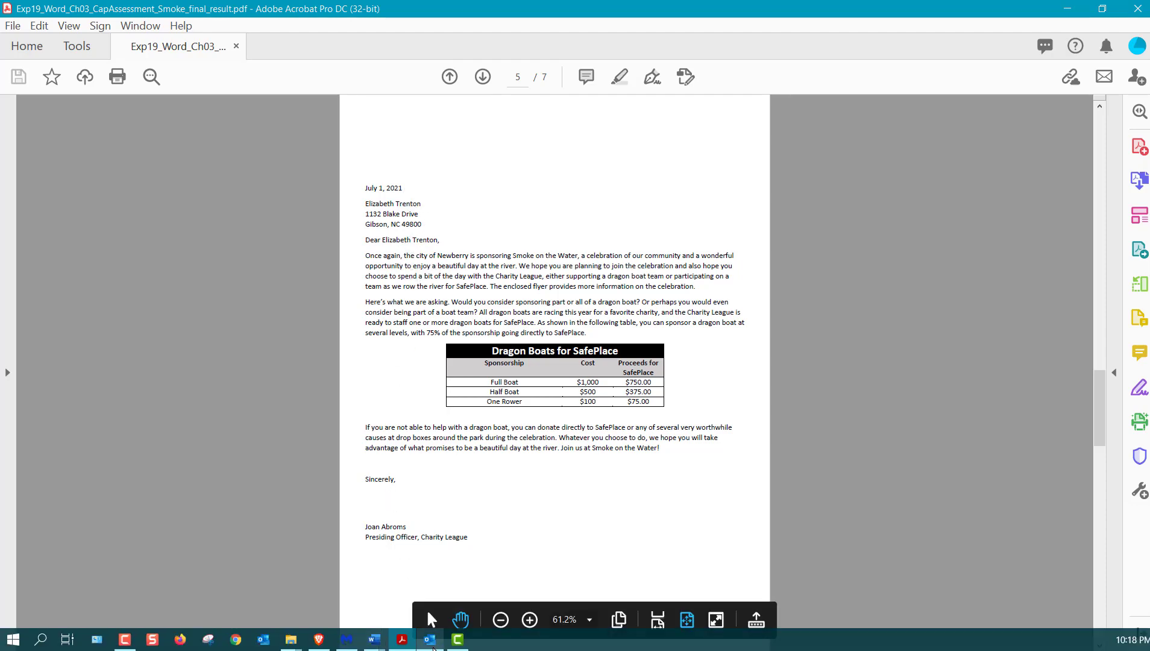
{"action": "left_click", "coordinate": [373, 640]}
{"action": "left_click", "coordinate": [536, 576]}
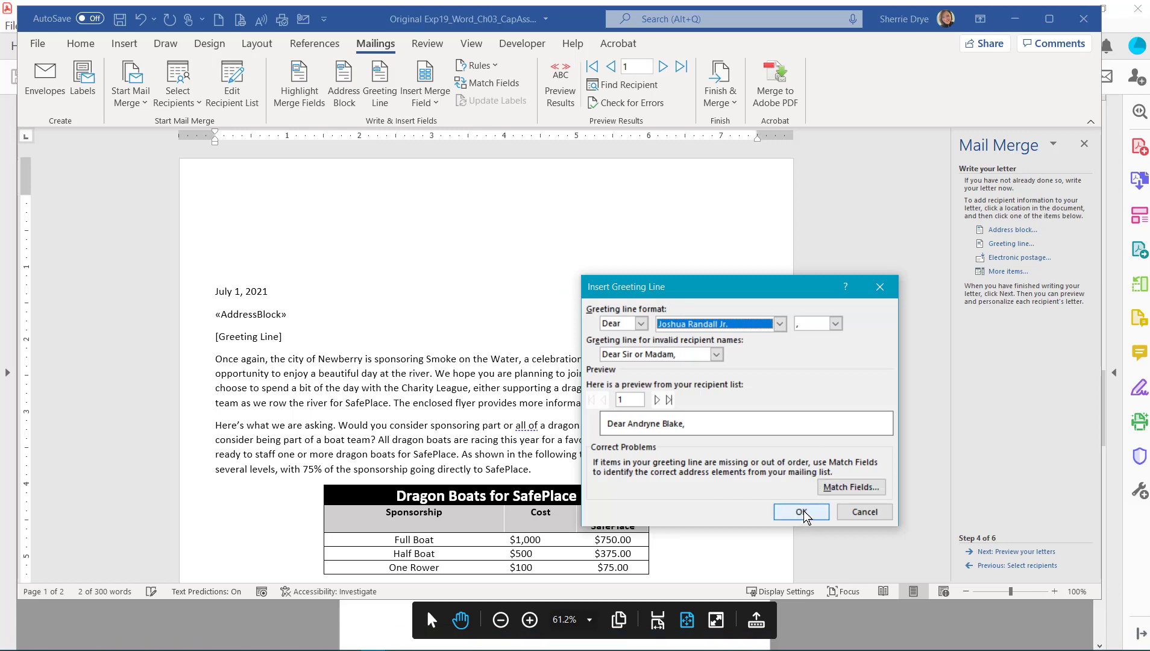
{"action": "left_click", "coordinate": [656, 400]}
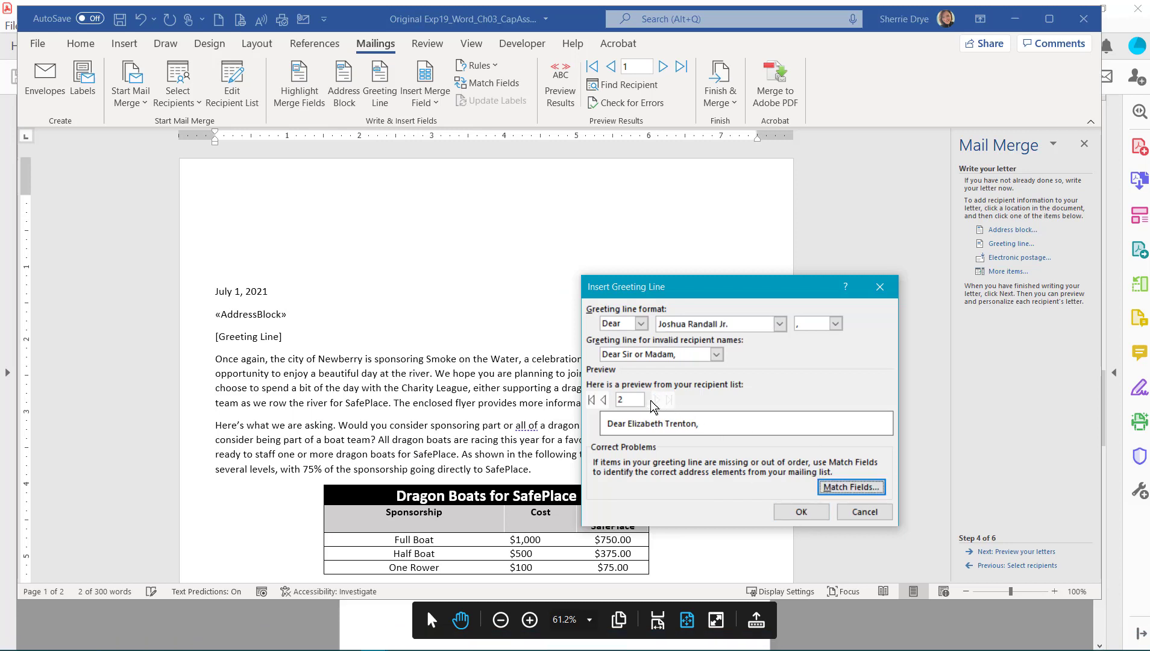
{"action": "left_click", "coordinate": [603, 399]}
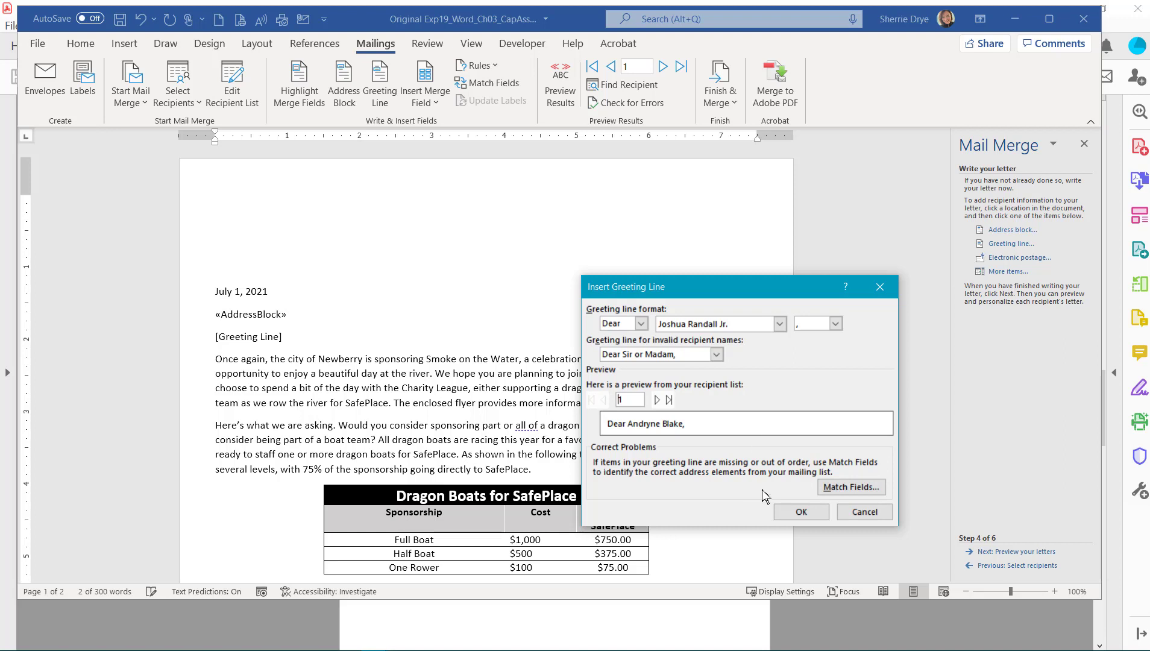
{"action": "left_click", "coordinate": [801, 512]}
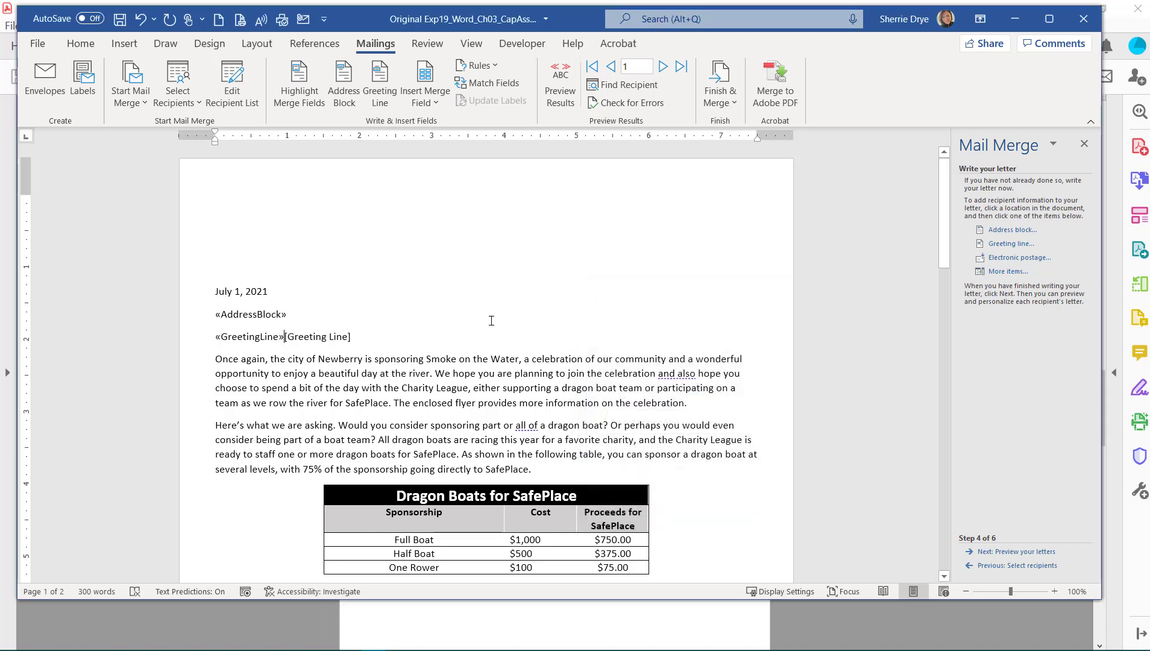
Delete the leftover [Greeting Line] placeholder text, including its opening bracket, after the greeting line merge field
{"action": "left_click_drag", "start_coordinate": [352, 338], "coordinate": [287, 337]}
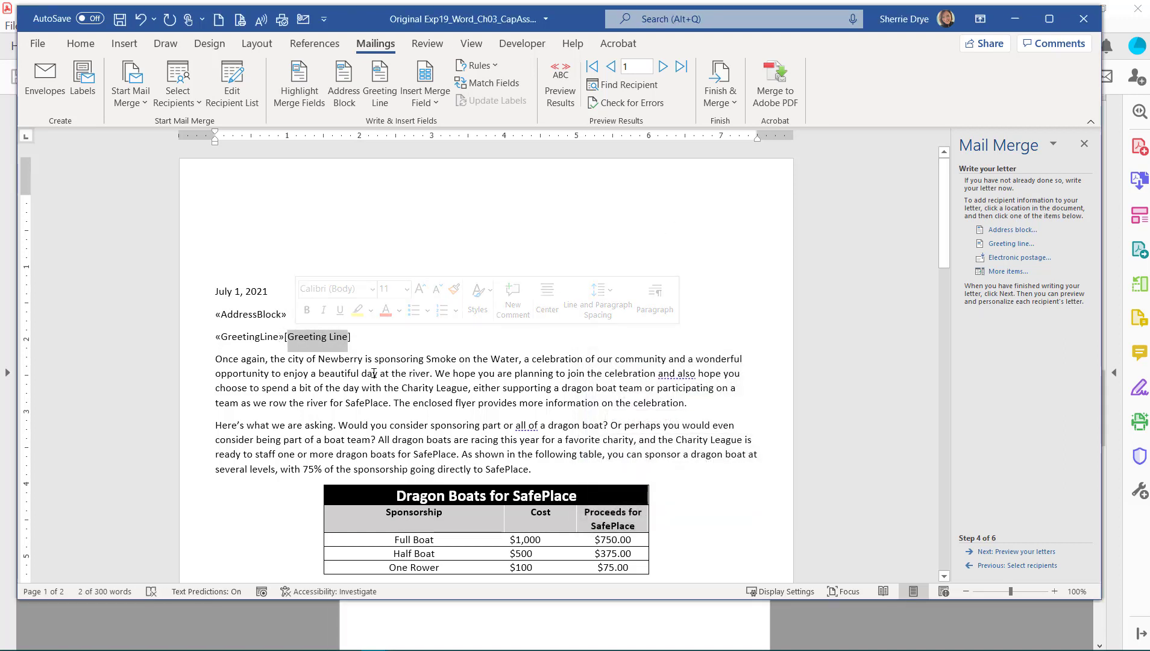
{"action": "key", "text": "Delete"}
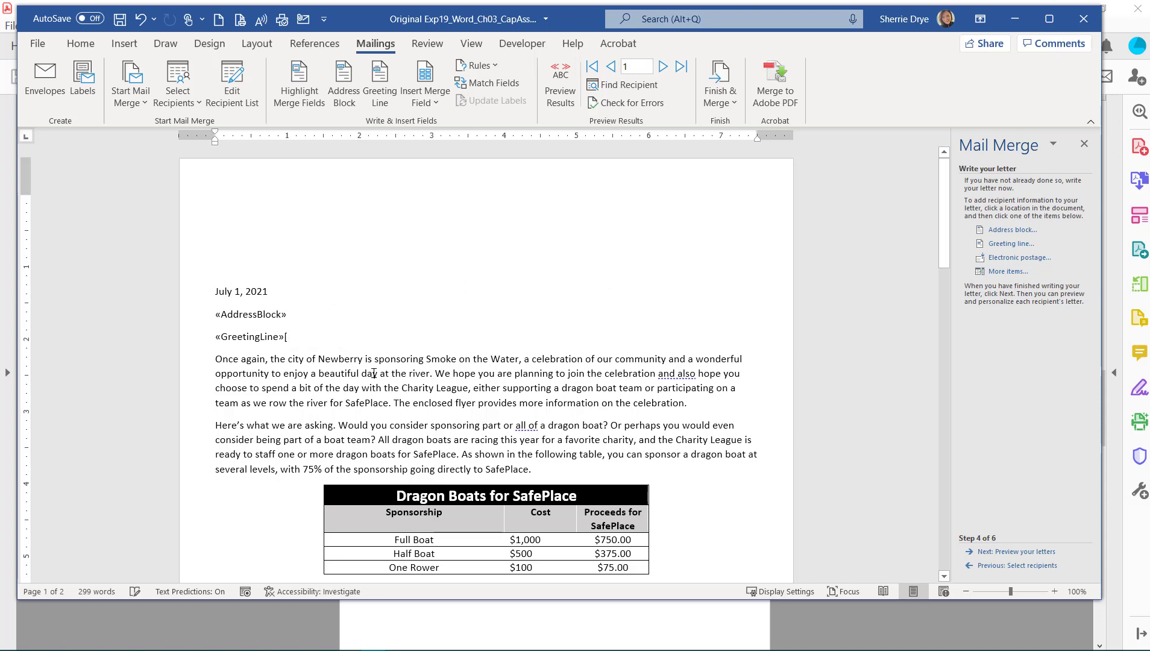
{"action": "key", "text": "BackSpace"}
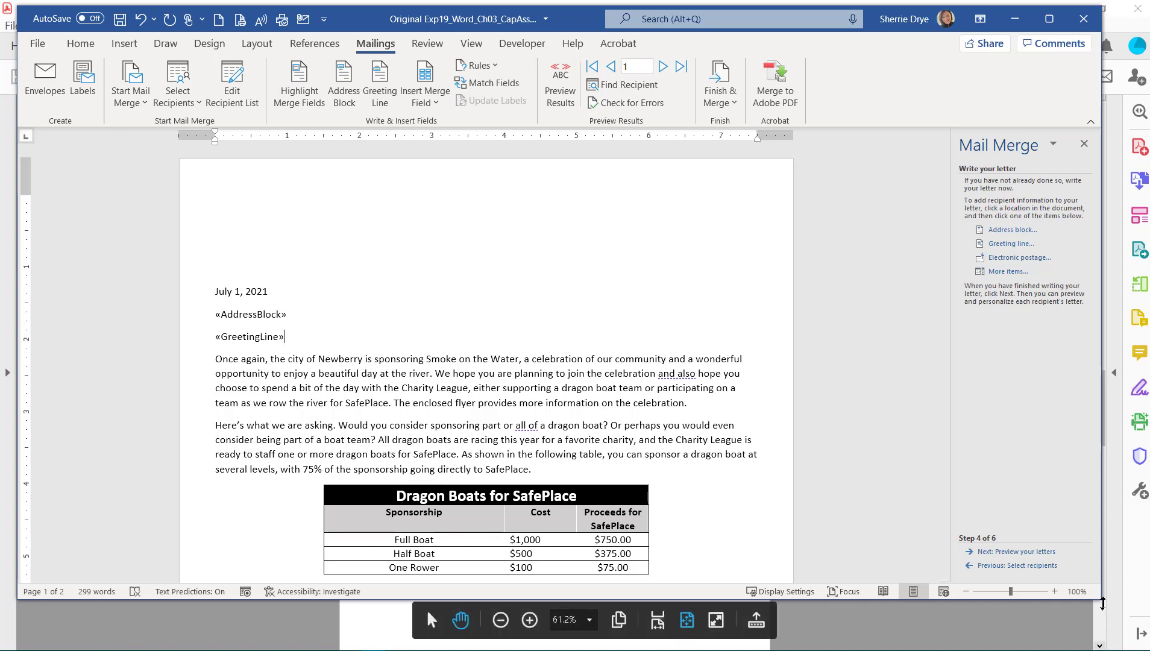
Advance the merge wizard to previewing the letters, view the second recipient's letter, and return to the first recipient
{"action": "left_click", "coordinate": [1010, 555]}
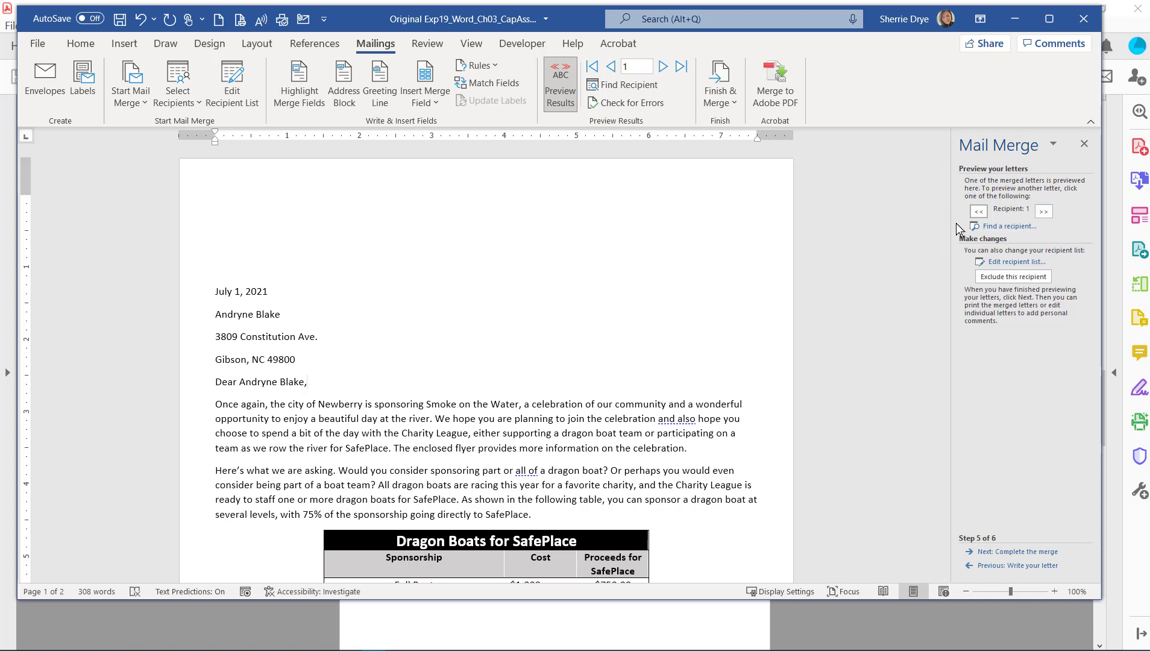
{"action": "left_click", "coordinate": [1045, 212]}
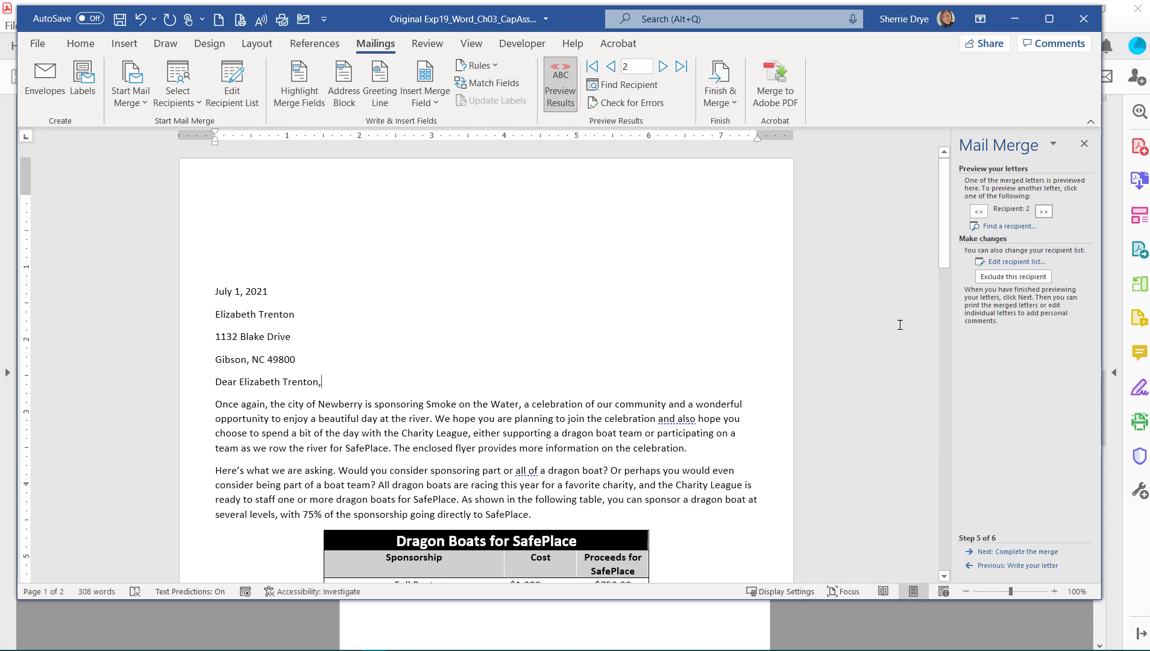
{"action": "left_click", "coordinate": [978, 211]}
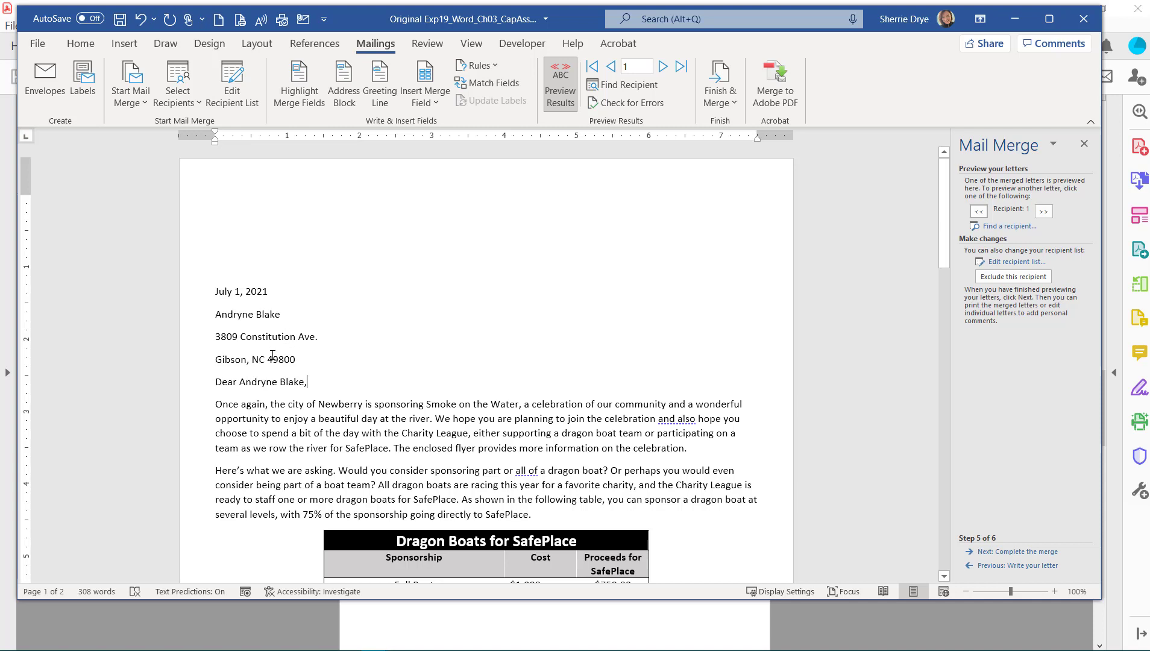
Set the spacing after to 0 pt and line spacing to Single for the recipient's name and street address lines
{"action": "left_click_drag", "start_coordinate": [273, 366], "coordinate": [274, 343]}
{"action": "left_click", "coordinate": [248, 315]}
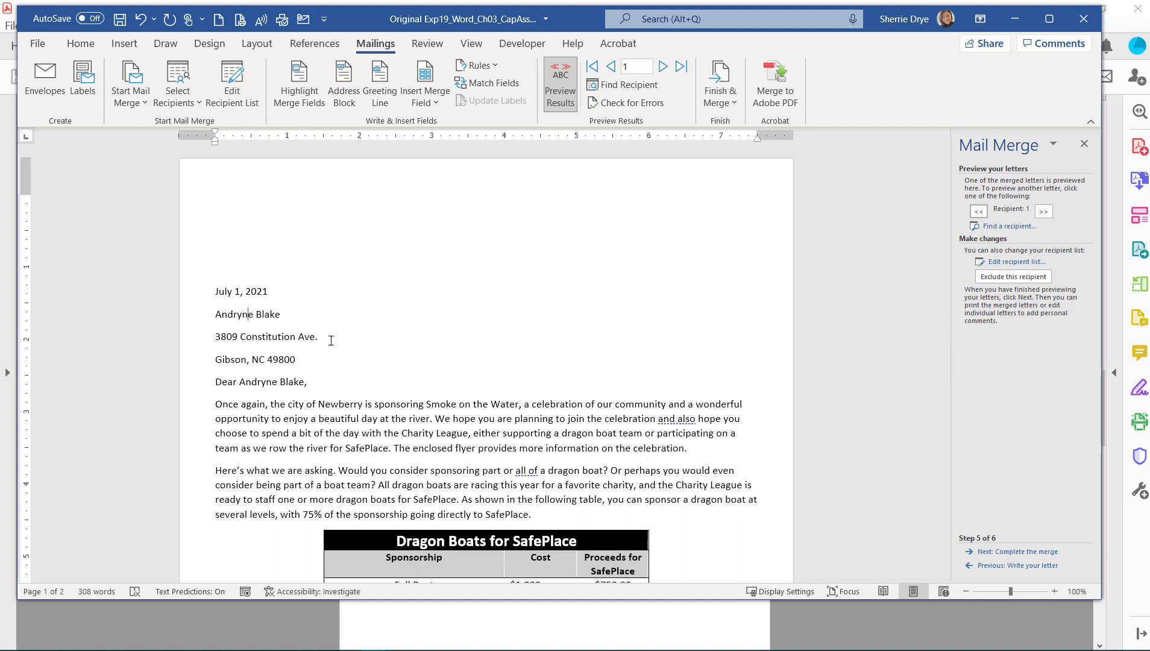
{"action": "left_click_drag", "start_coordinate": [325, 338], "coordinate": [216, 314]}
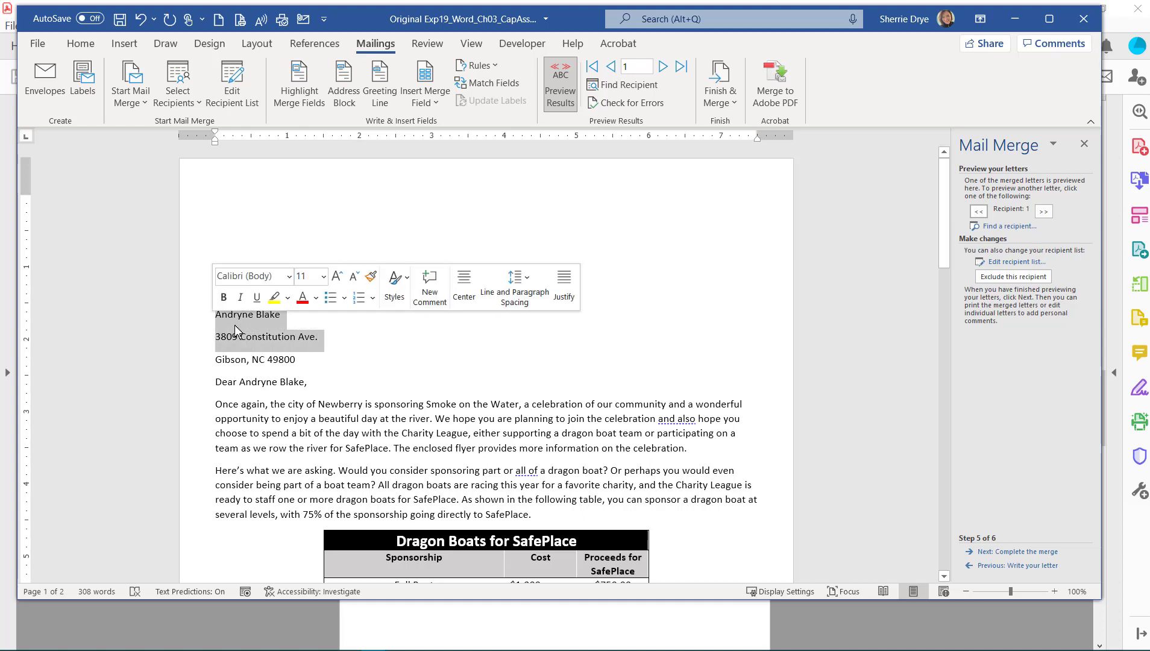
{"action": "left_click", "coordinate": [81, 44]}
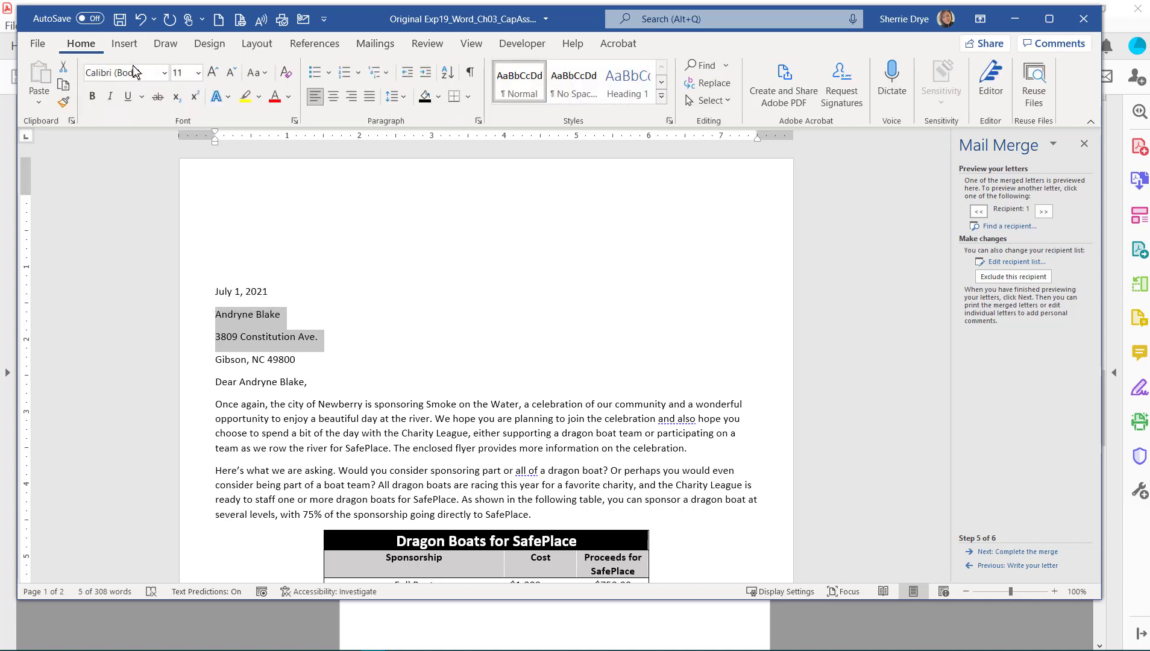
{"action": "left_click", "coordinate": [404, 97]}
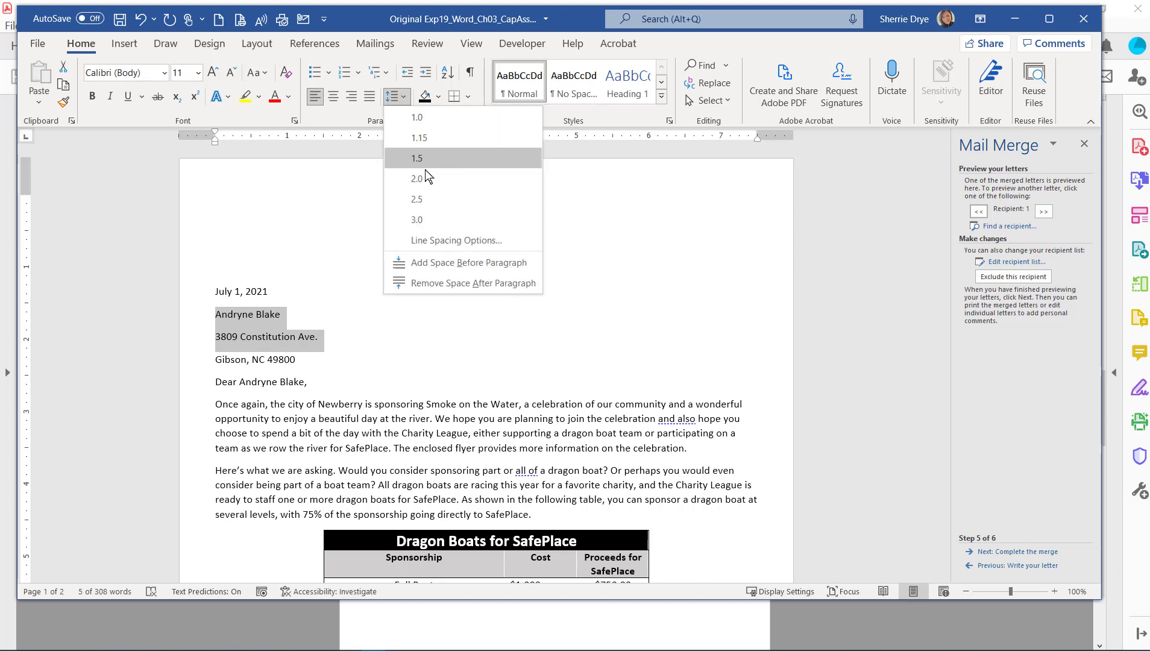
{"action": "left_click", "coordinate": [443, 241]}
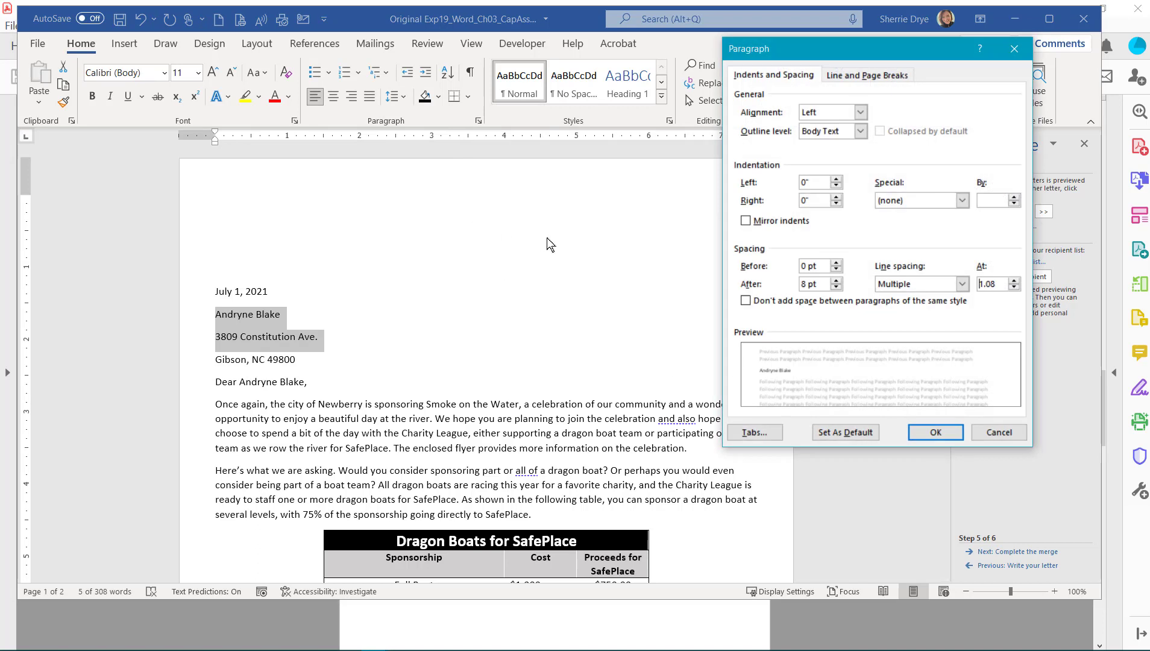
{"action": "left_click", "coordinate": [836, 288]}
{"action": "left_click", "coordinate": [962, 285]}
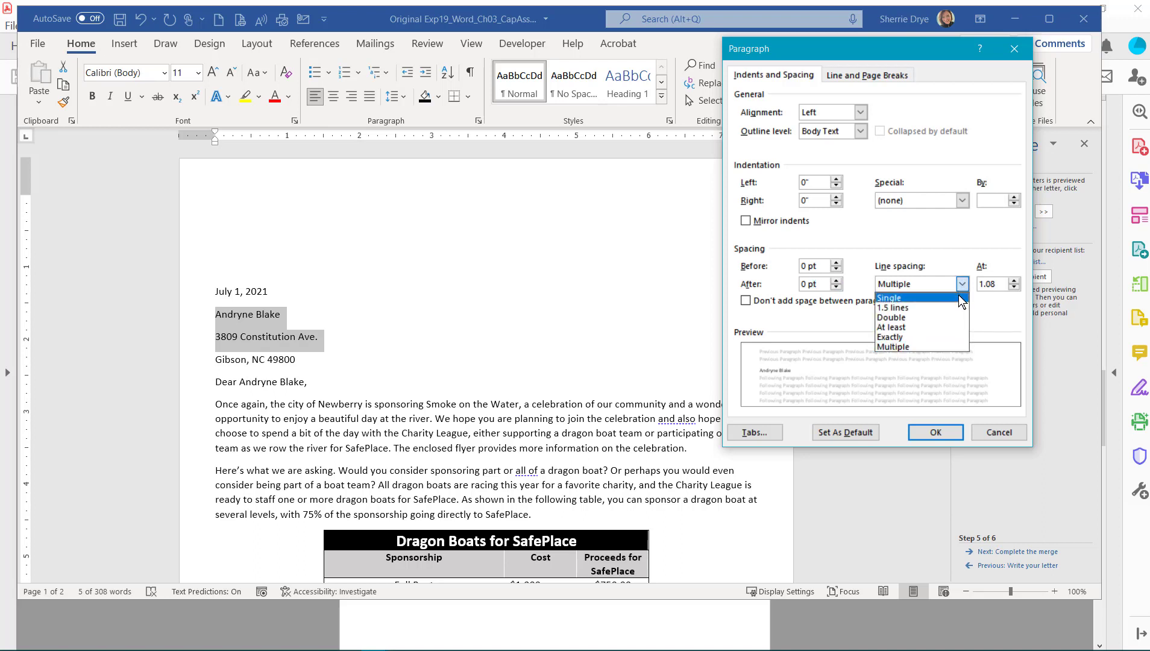
{"action": "left_click", "coordinate": [959, 298]}
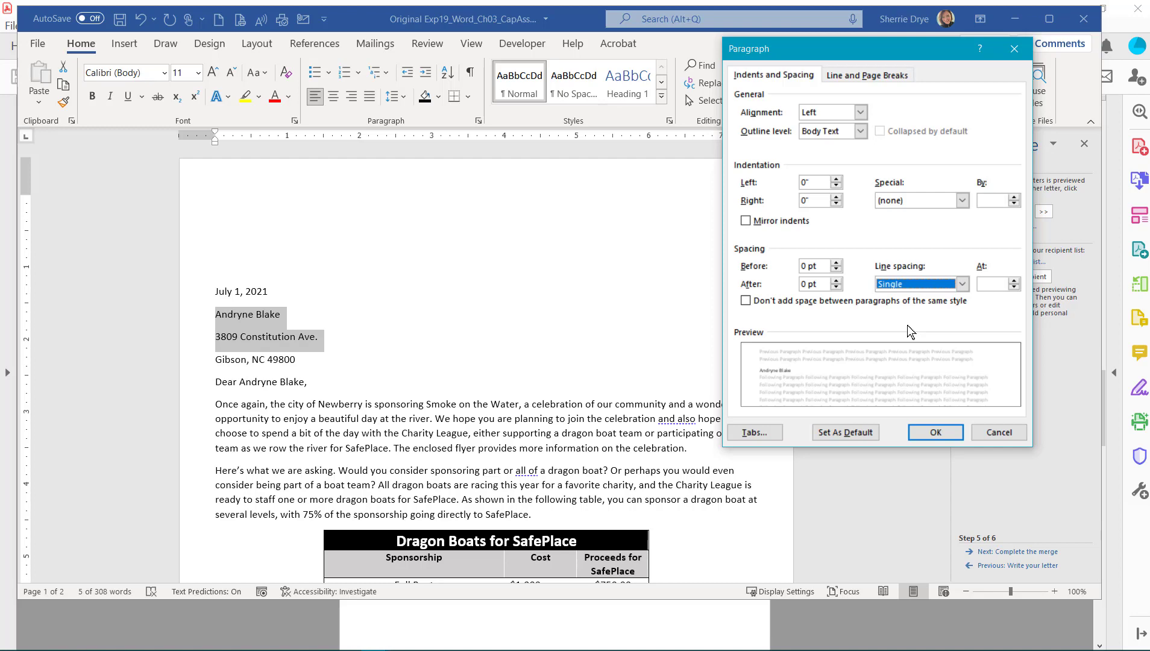
{"action": "left_click", "coordinate": [935, 433]}
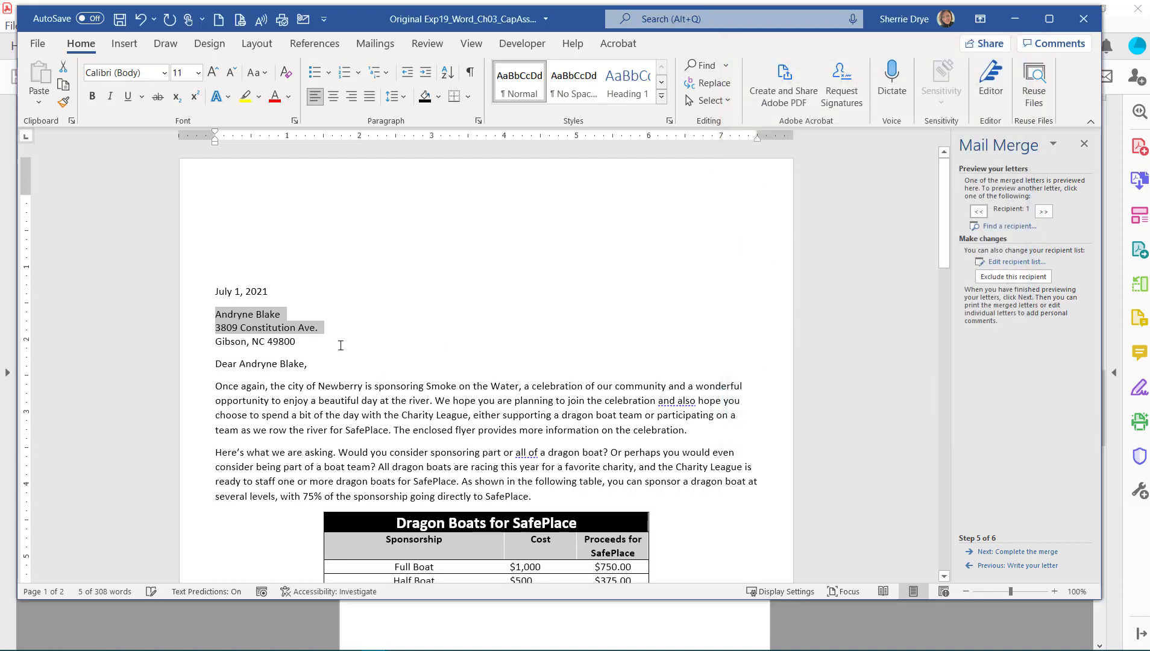
{"action": "left_click", "coordinate": [403, 351]}
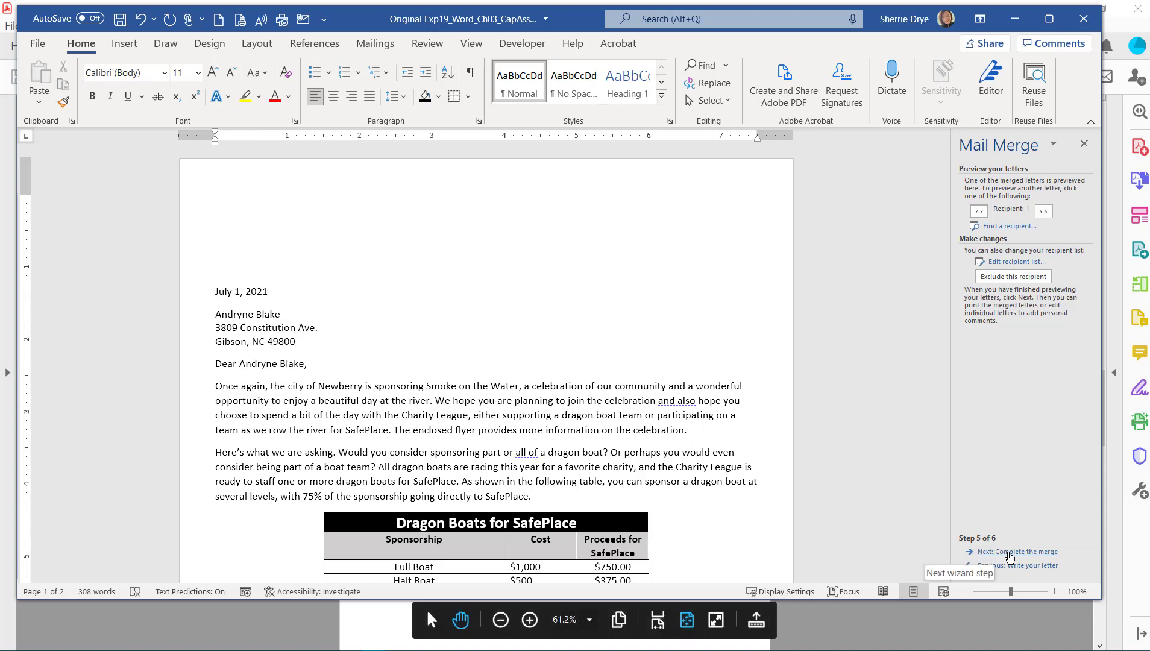
Advance the wizard to completing the merge and merge all records into a new document of individual letters
{"action": "left_click", "coordinate": [1010, 552]}
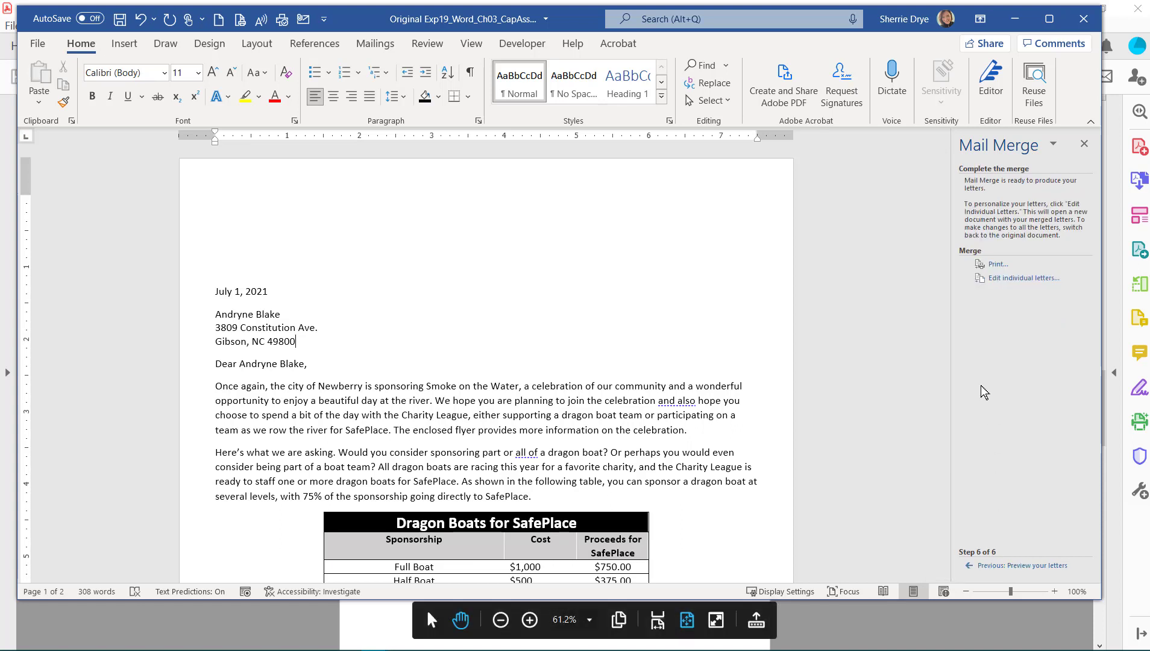
{"action": "left_click", "coordinate": [1012, 279]}
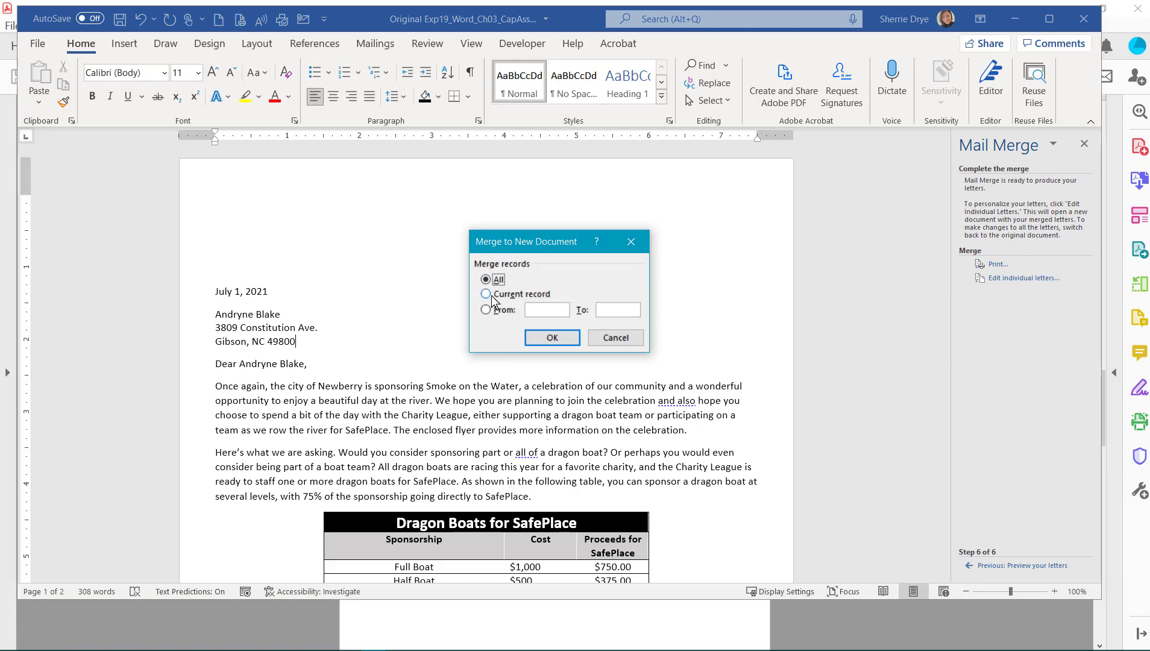
{"action": "left_click", "coordinate": [560, 340]}
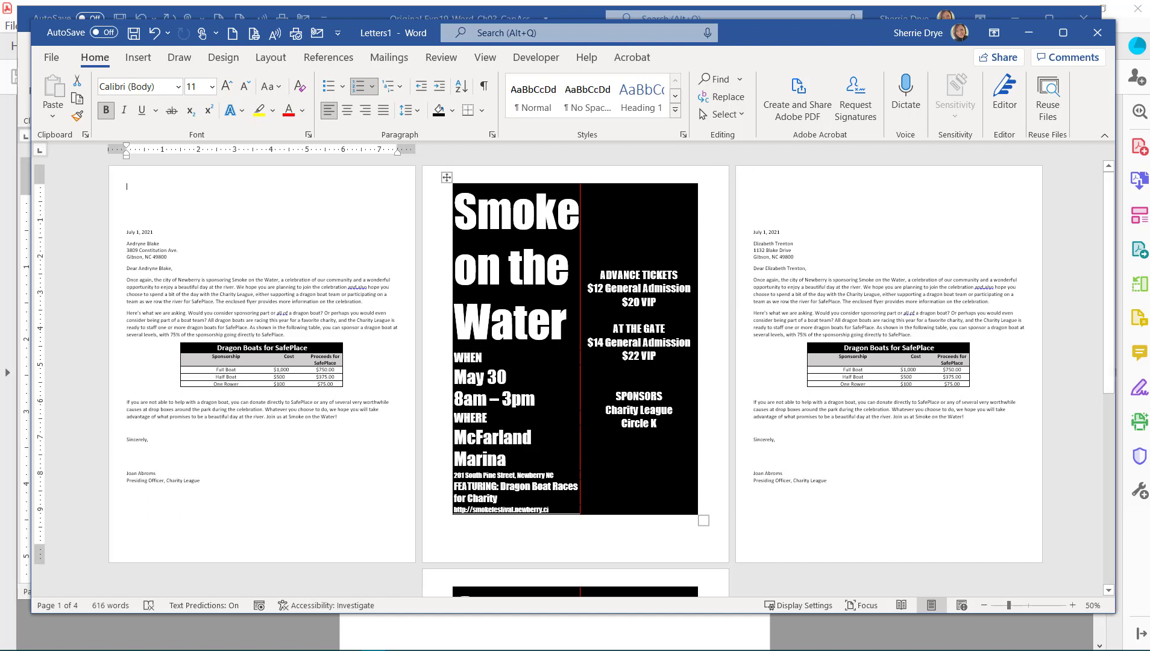
Look through the pages of the merged document, checking each recipient's letter and flyer
{"action": "left_click", "coordinate": [337, 203]}
{"action": "scroll", "coordinate": [853, 326], "scroll_direction": "down", "scroll_amount": 3}
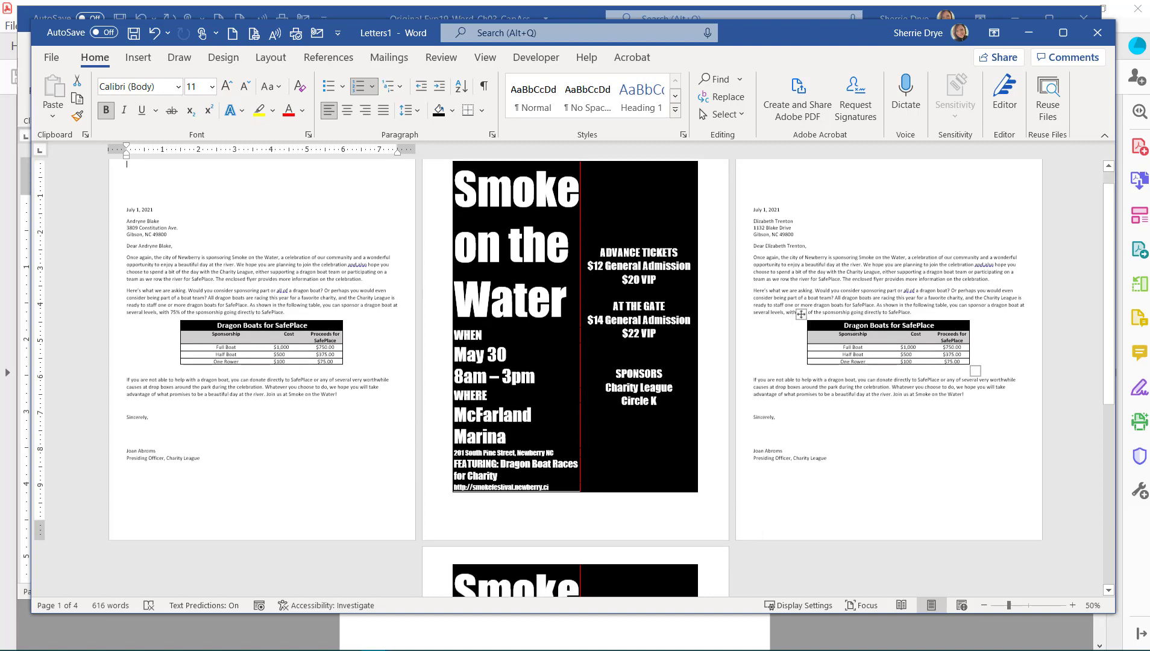
{"action": "scroll", "coordinate": [853, 326], "scroll_direction": "down", "scroll_amount": 3}
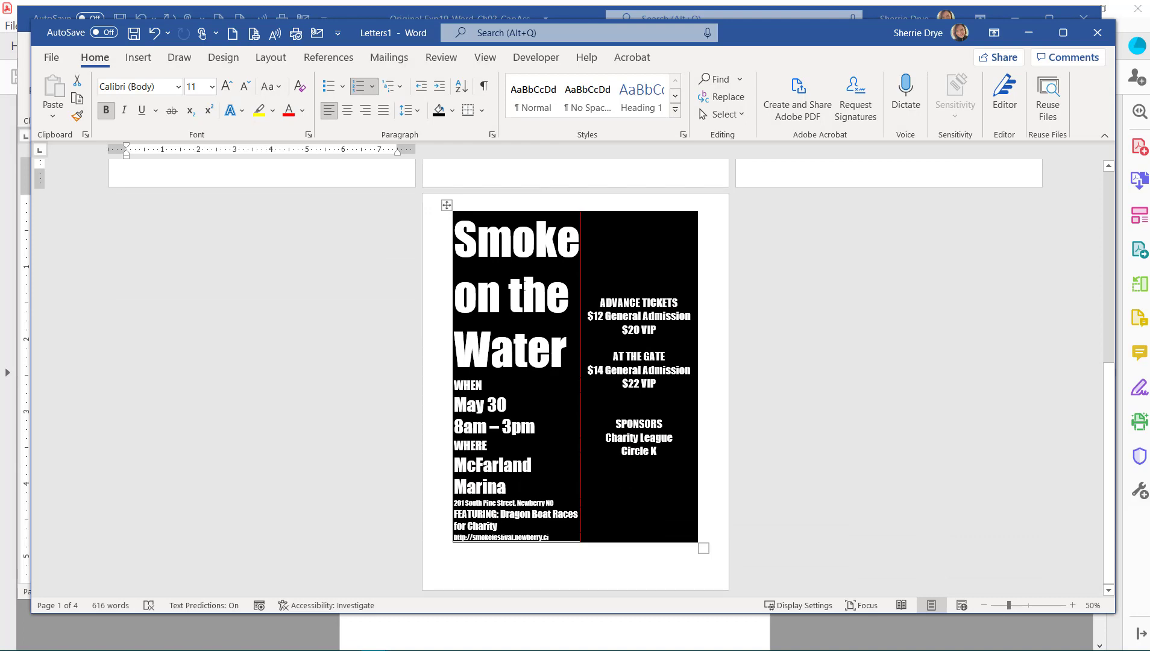
{"action": "scroll", "coordinate": [634, 370], "scroll_direction": "up", "scroll_amount": 5}
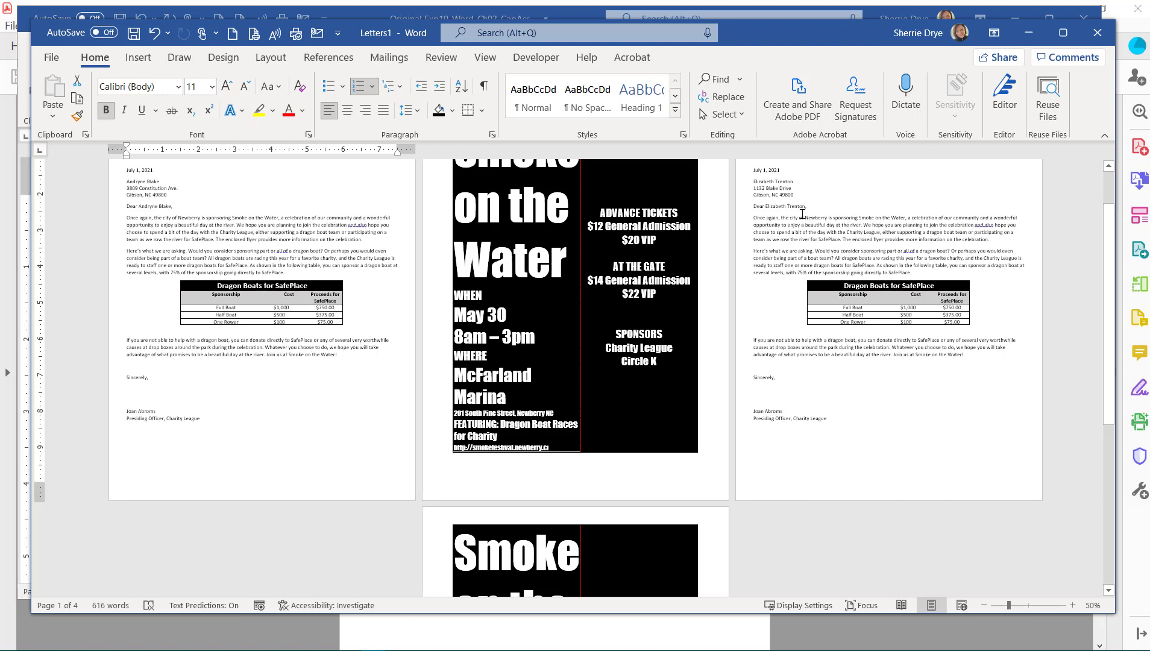
{"action": "mouse_move", "coordinate": [361, 631]}
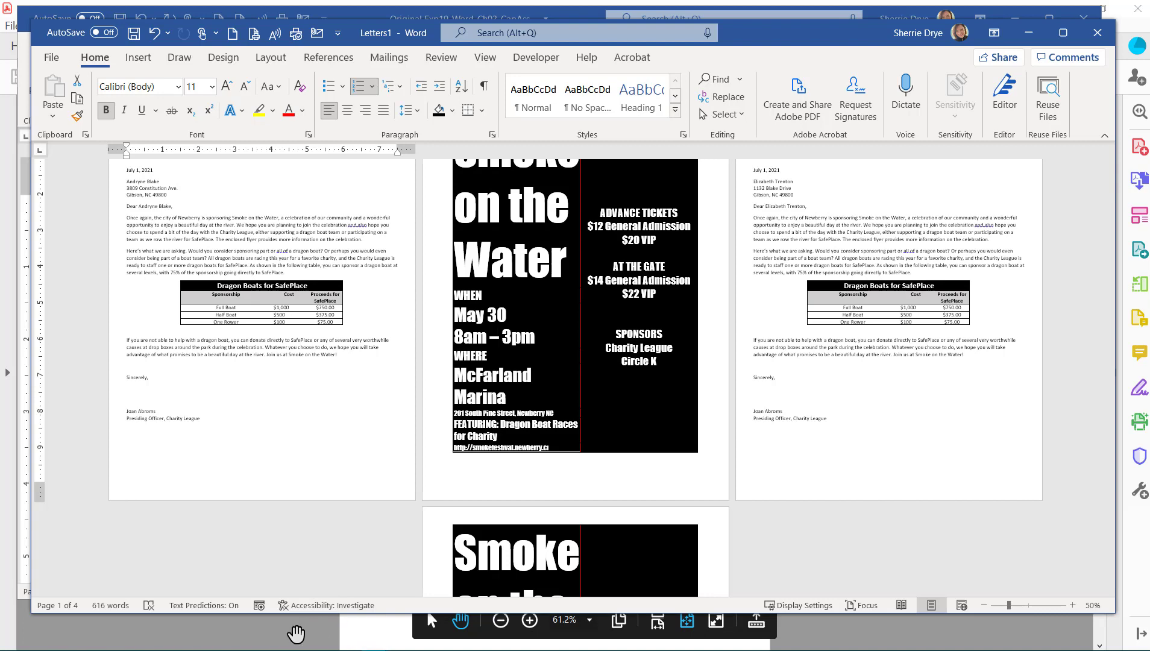
Switch to the original sponsorship letter document and review its first page from the date through the closing
{"action": "mouse_move", "coordinate": [324, 646]}
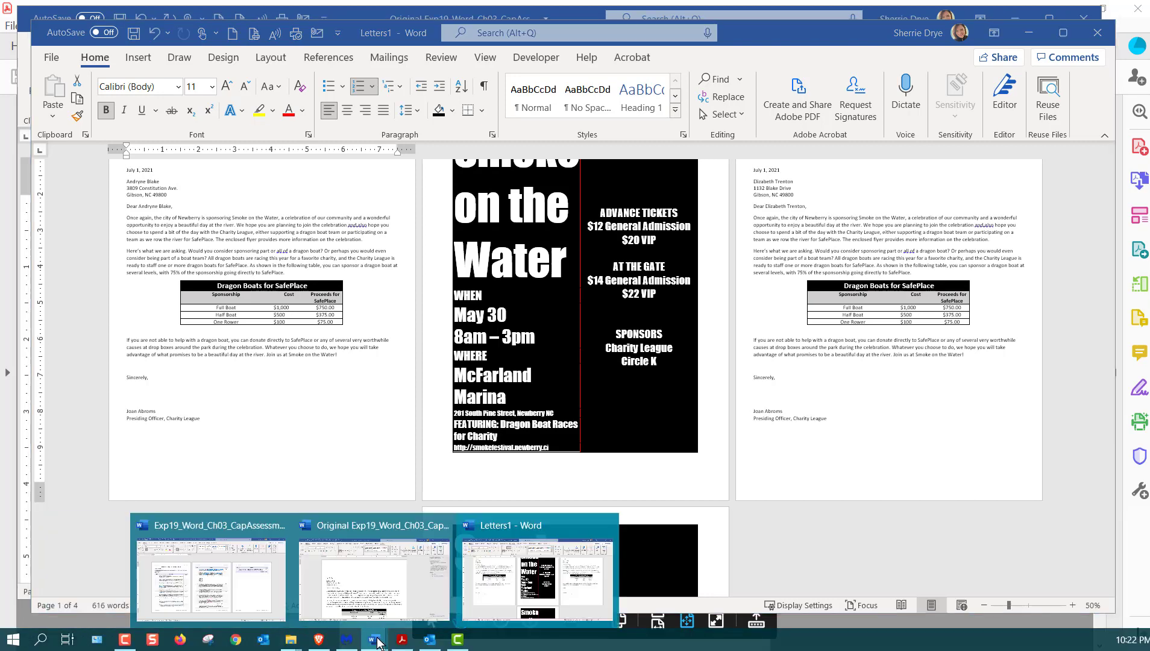
{"action": "left_click", "coordinate": [372, 575]}
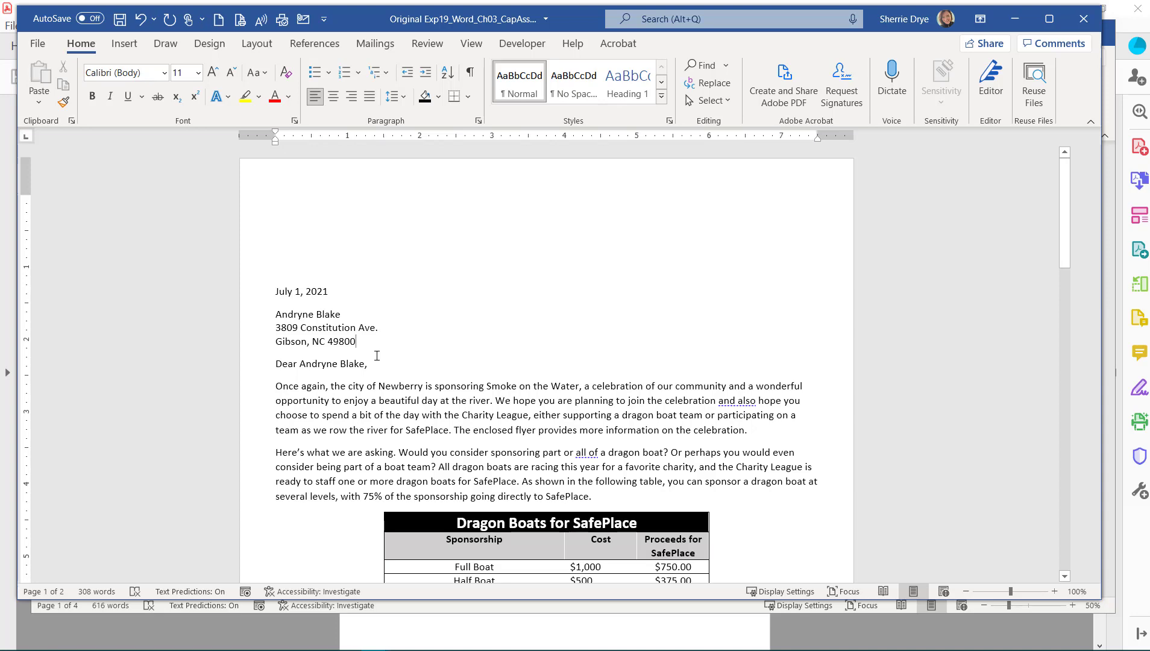
{"action": "scroll", "coordinate": [495, 423], "scroll_direction": "down", "scroll_amount": 6}
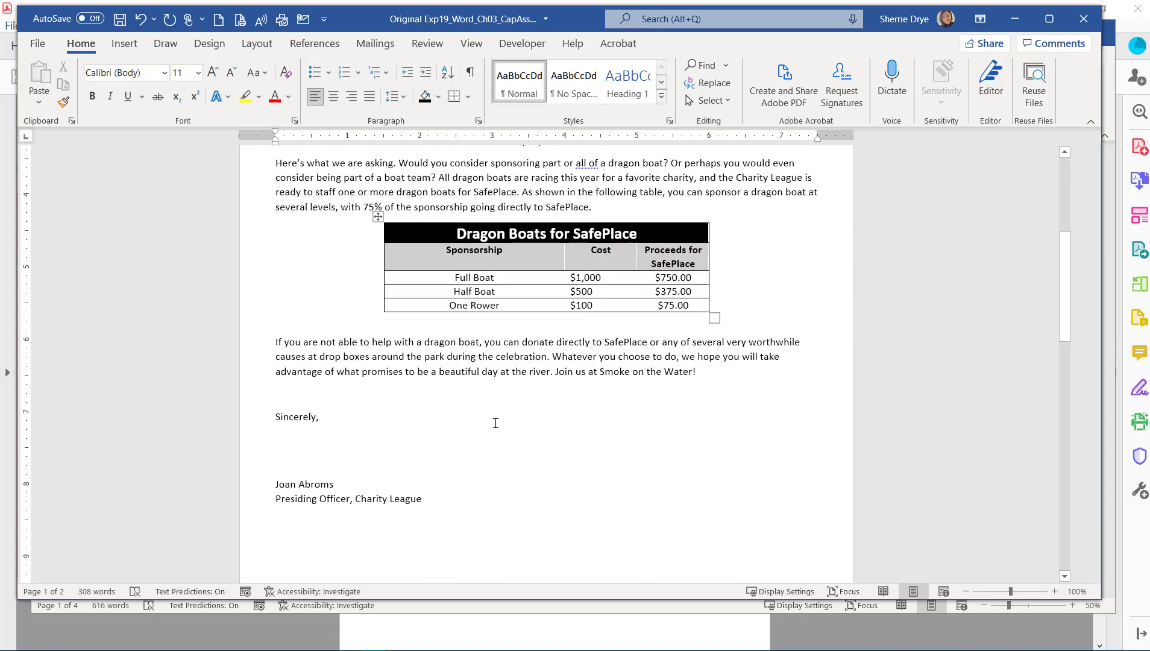
{"action": "scroll", "coordinate": [495, 423], "scroll_direction": "up", "scroll_amount": 6}
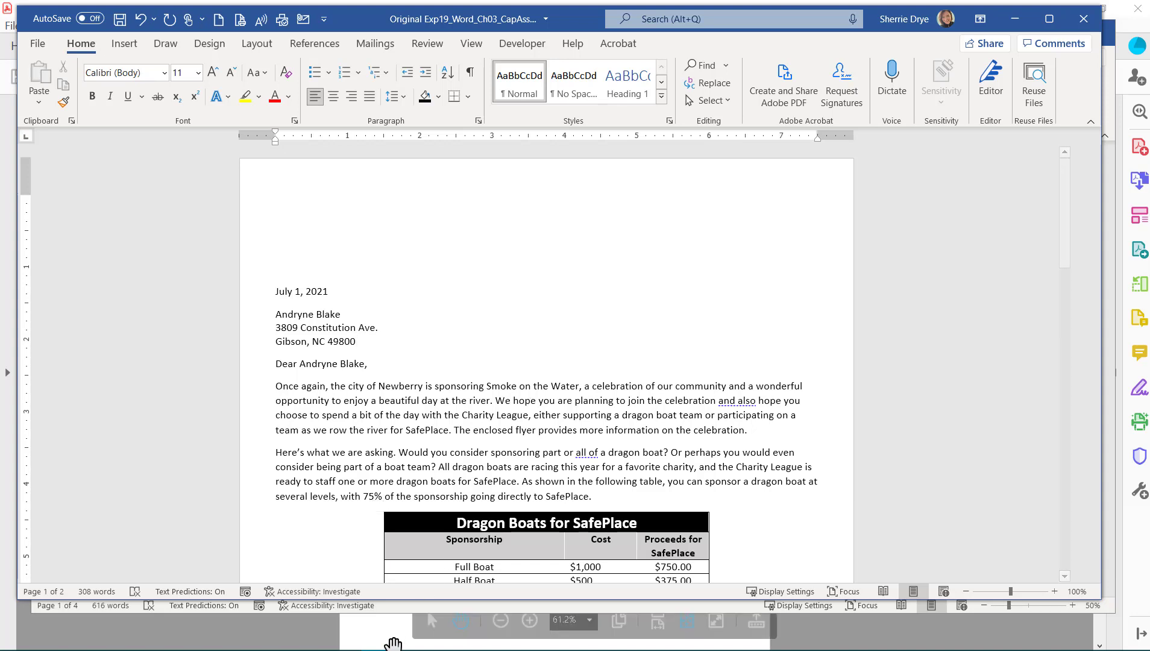
Return to the merged Letters1 document and copy its entire contents, including every letter and flyer
{"action": "mouse_move", "coordinate": [392, 645]}
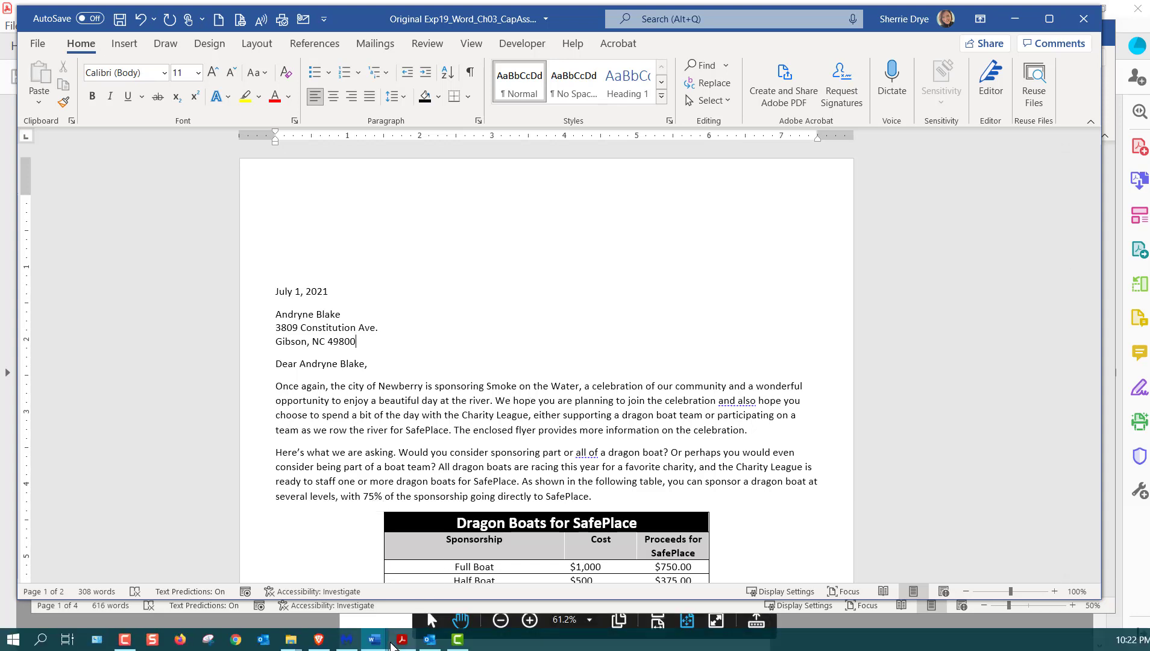
{"action": "left_click", "coordinate": [391, 607]}
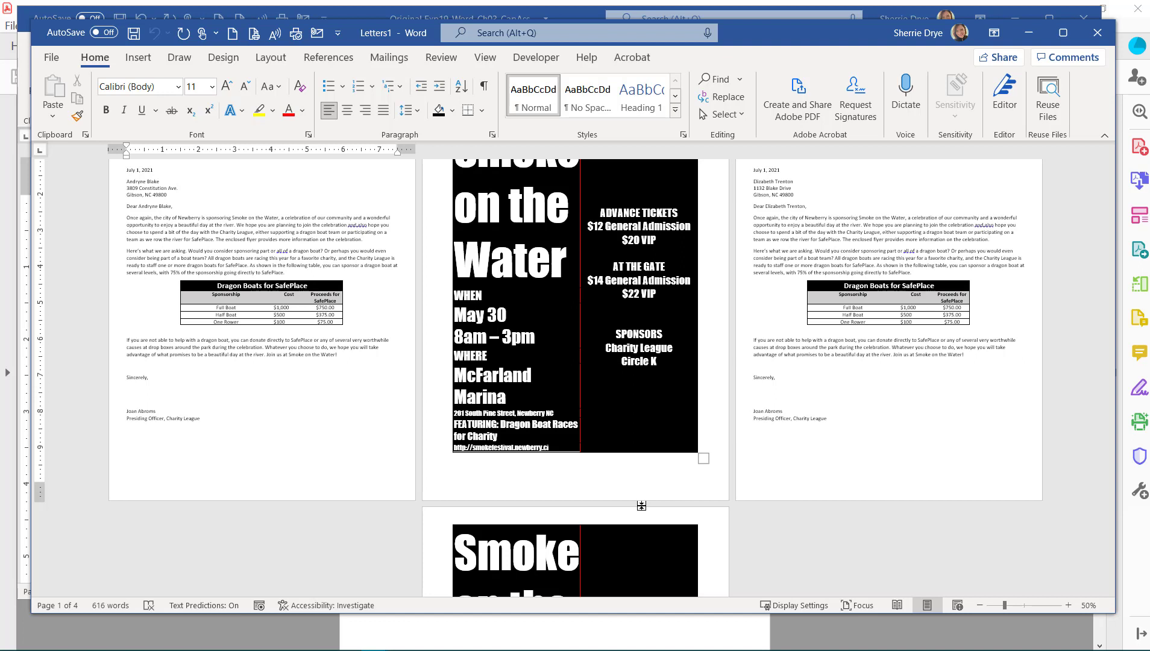
{"action": "scroll", "coordinate": [422, 458], "scroll_direction": "up", "scroll_amount": 1}
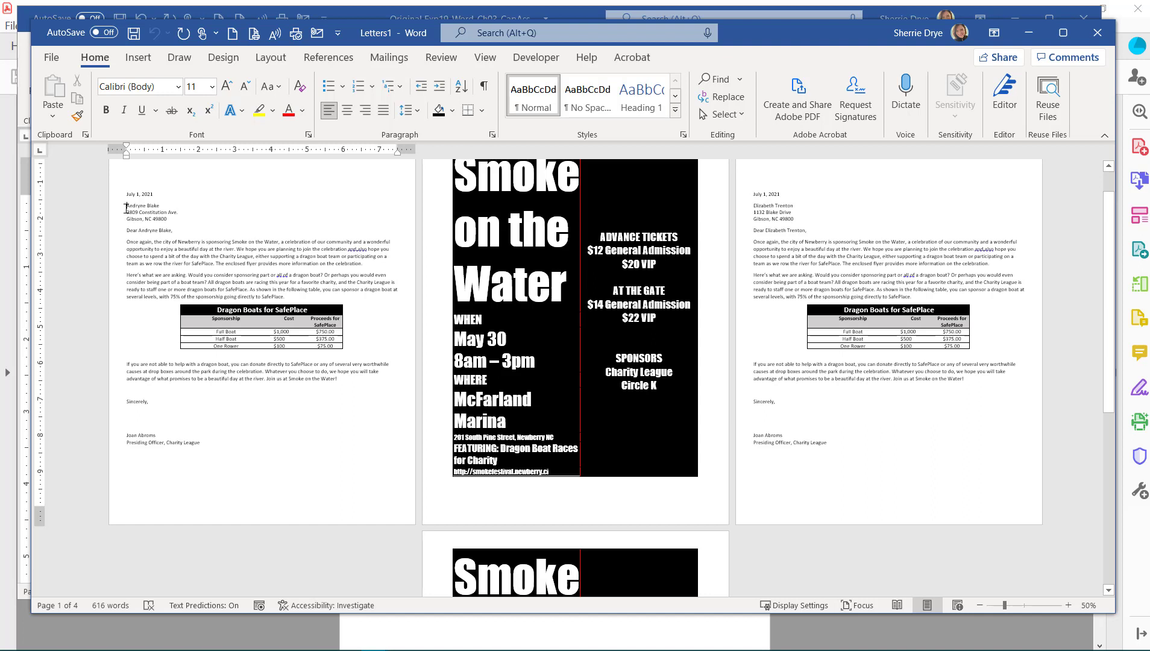
{"action": "key", "text": "ctrl+a"}
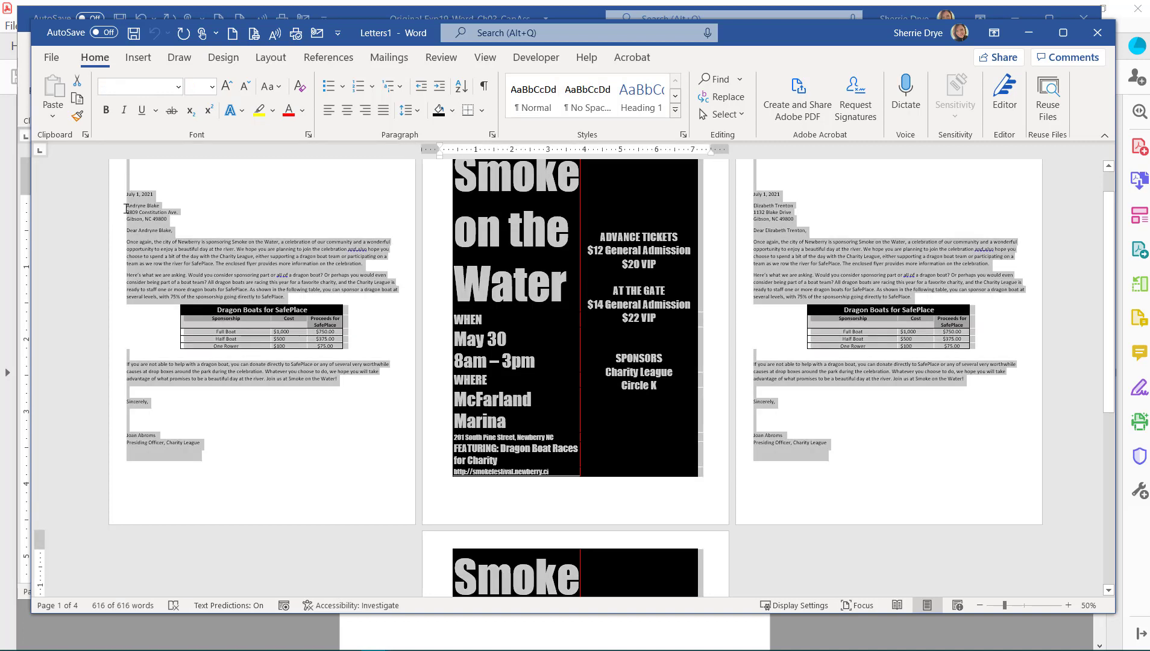
{"action": "right_click", "coordinate": [165, 265]}
{"action": "left_click", "coordinate": [197, 299]}
In the original letter document, insert a page break after the flyer and paste the merged letters there, keeping source formatting
{"action": "left_click", "coordinate": [24, 594]}
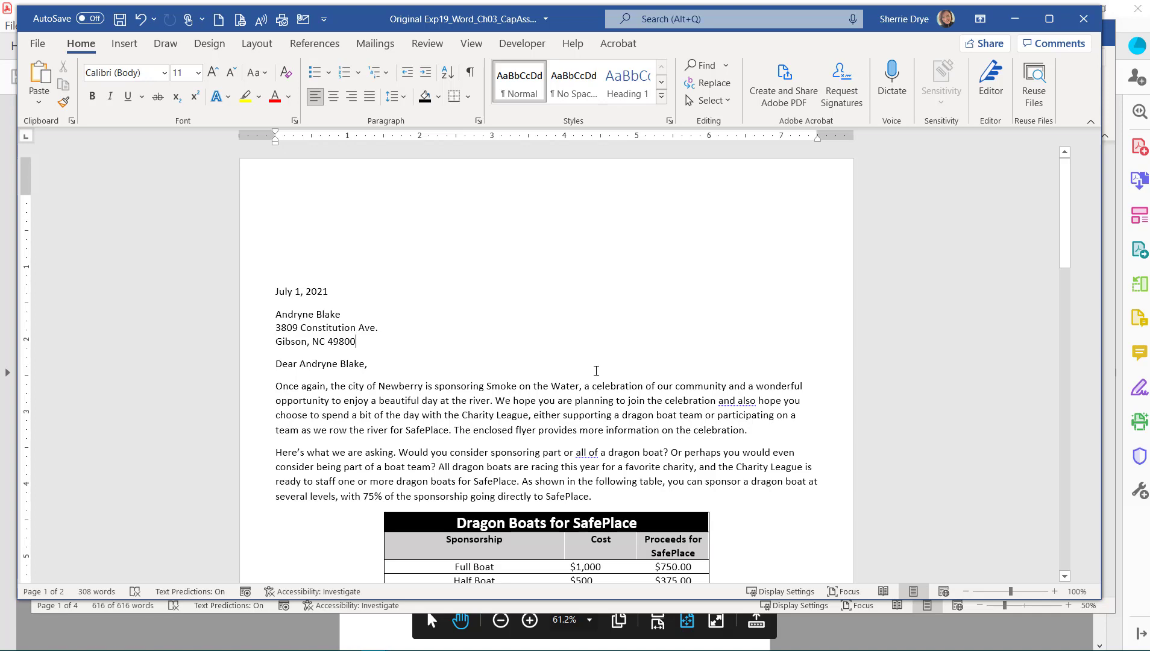
{"action": "scroll", "coordinate": [596, 370], "scroll_direction": "down", "scroll_amount": 20}
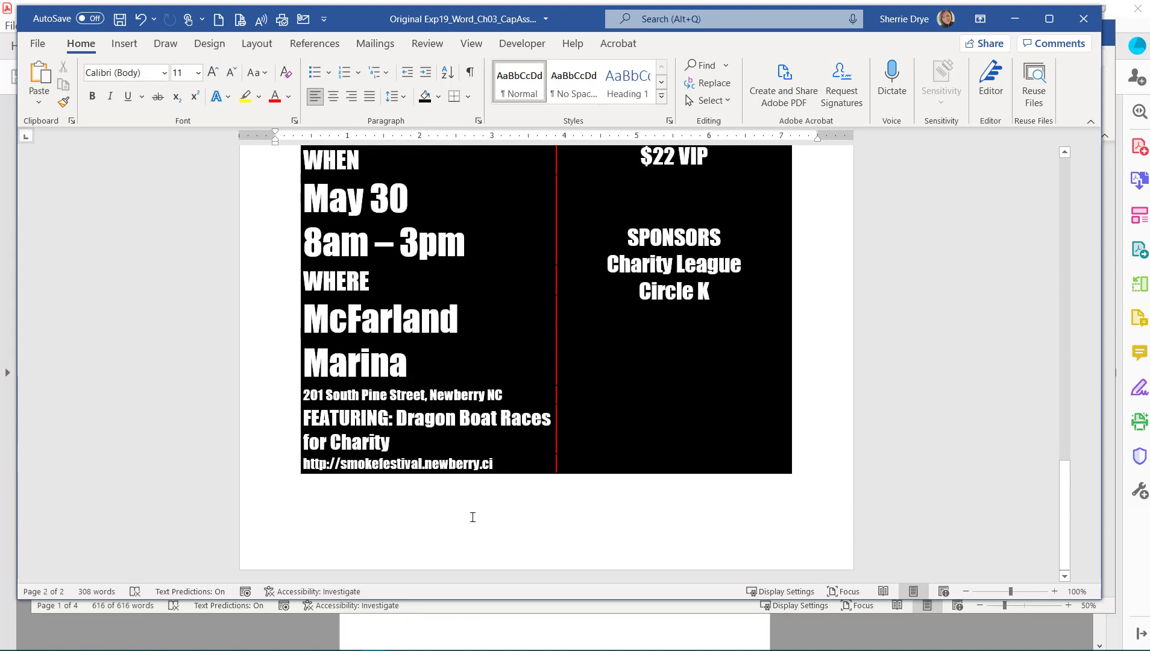
{"action": "left_click", "coordinate": [474, 513]}
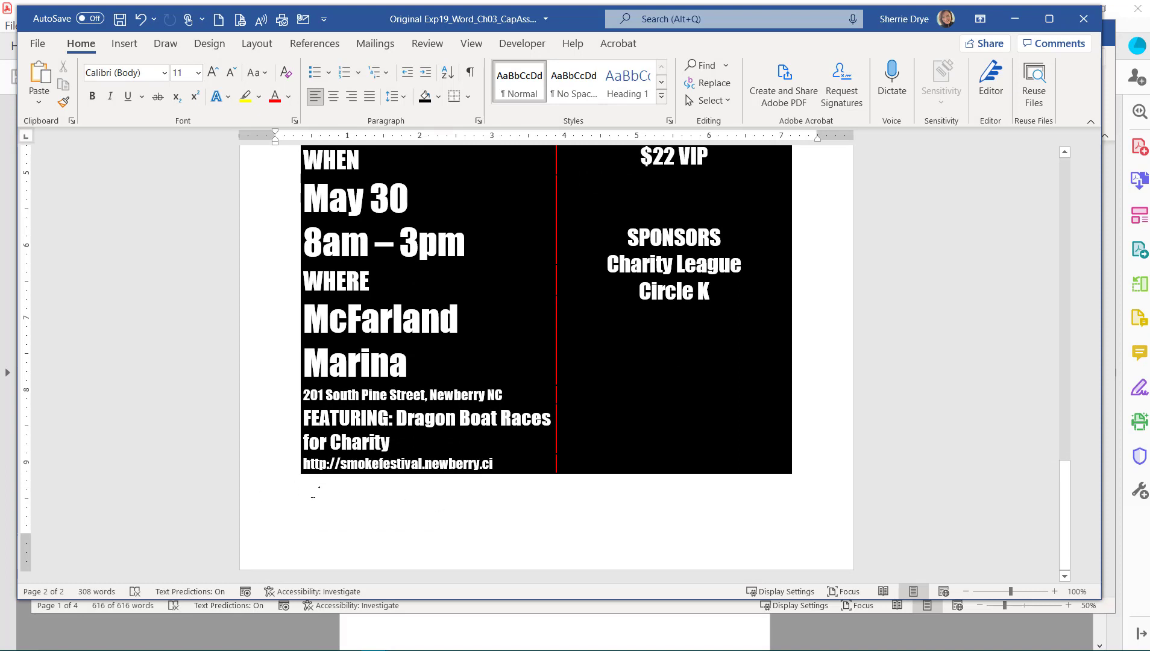
{"action": "key", "text": "ctrl+Return"}
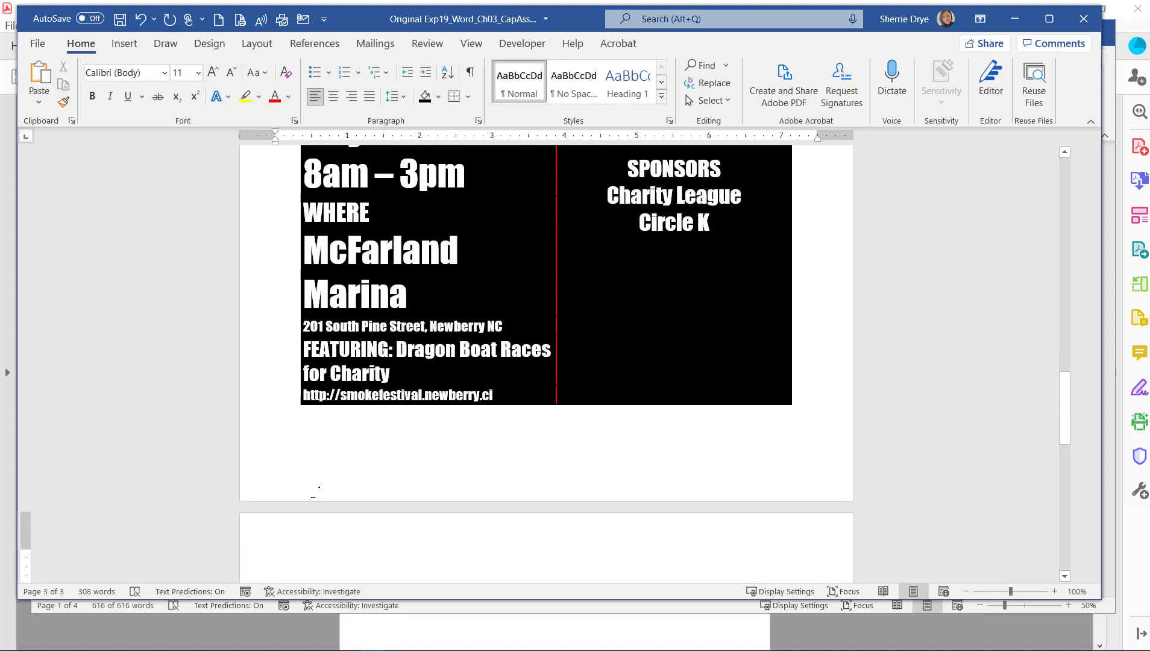
{"action": "right_click", "coordinate": [278, 559]}
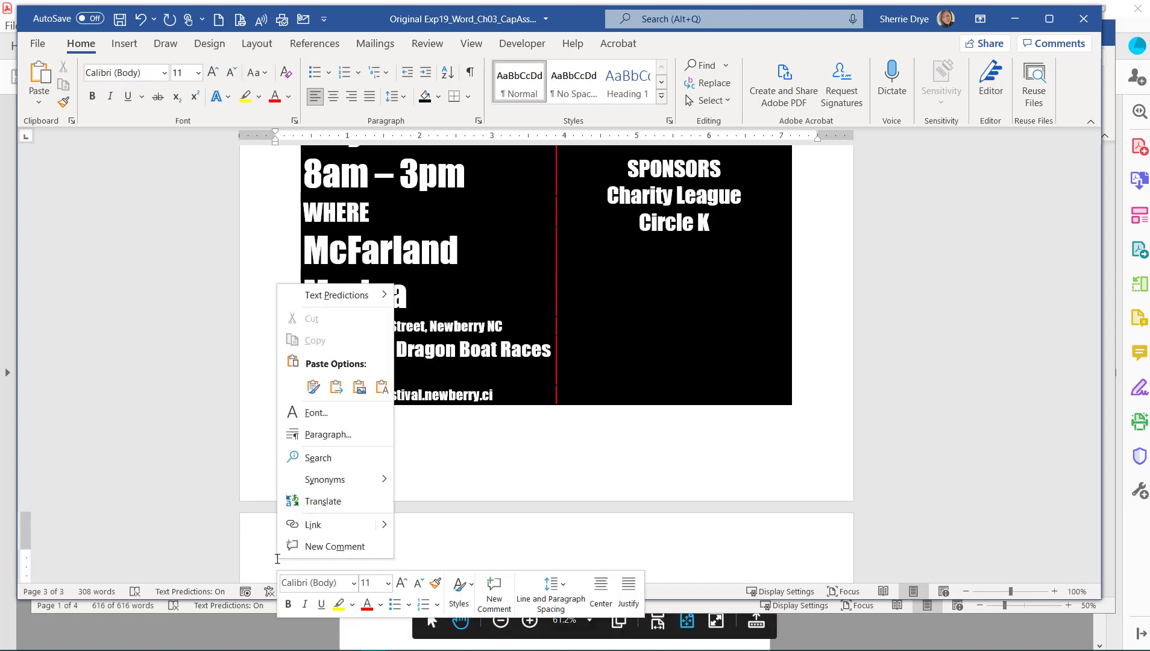
{"action": "left_click", "coordinate": [314, 386]}
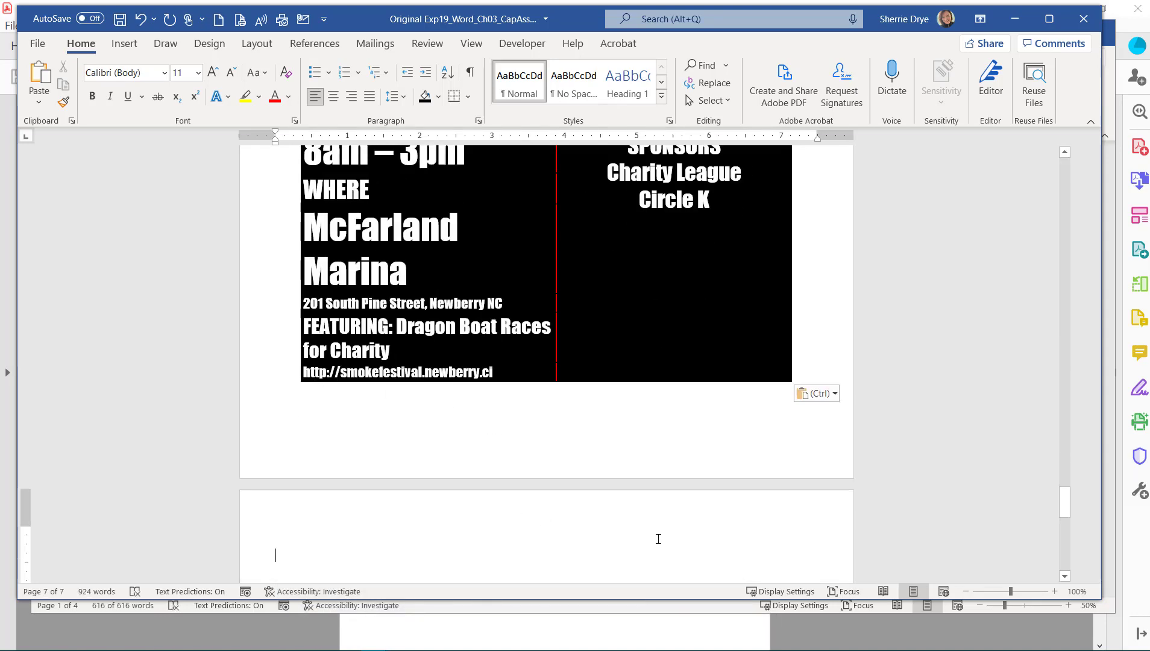
Look through the pages of the combined document, checking the original letter, the pasted letters and flyers, and the final page
{"action": "scroll", "coordinate": [697, 454], "scroll_direction": "up", "scroll_amount": 1}
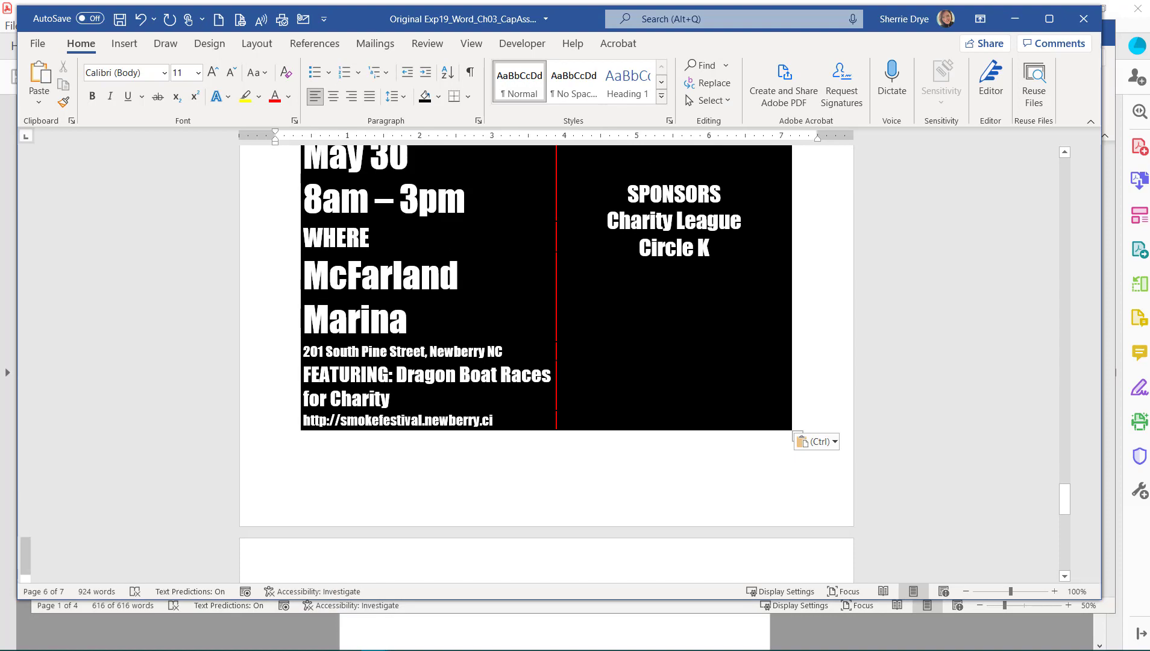
{"action": "scroll", "coordinate": [829, 444], "scroll_direction": "up", "scroll_amount": 8}
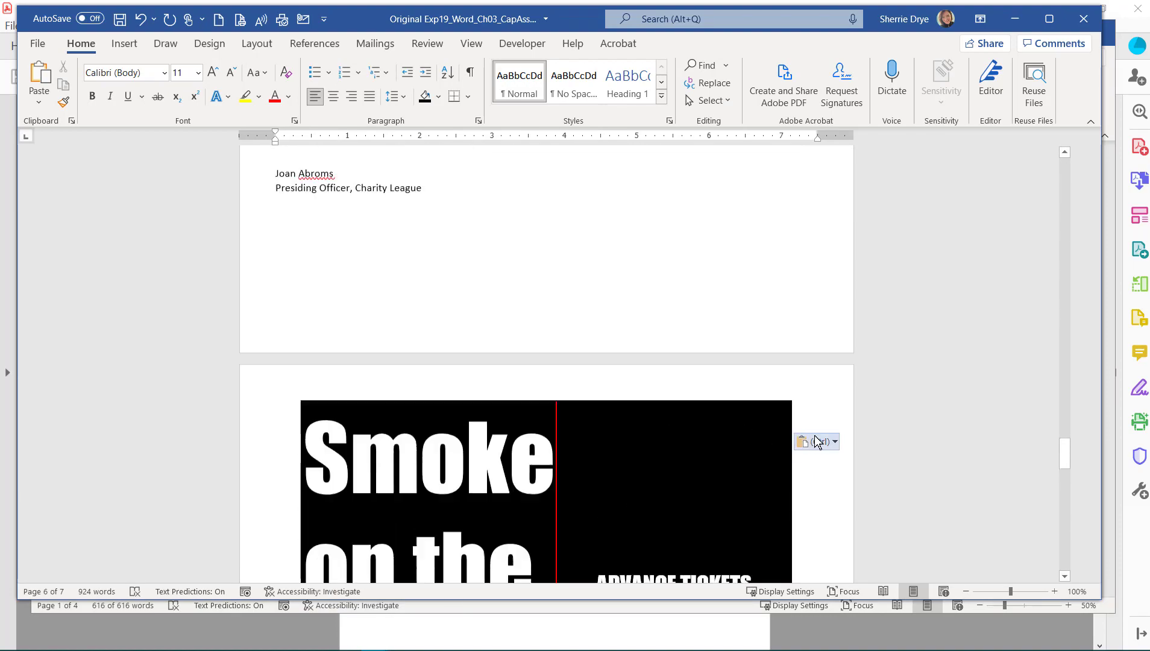
{"action": "scroll", "coordinate": [829, 444], "scroll_direction": "down", "scroll_amount": 10}
{"action": "scroll", "coordinate": [829, 446], "scroll_direction": "down", "scroll_amount": 5}
{"action": "scroll", "coordinate": [737, 417], "scroll_direction": "up", "scroll_amount": 1}
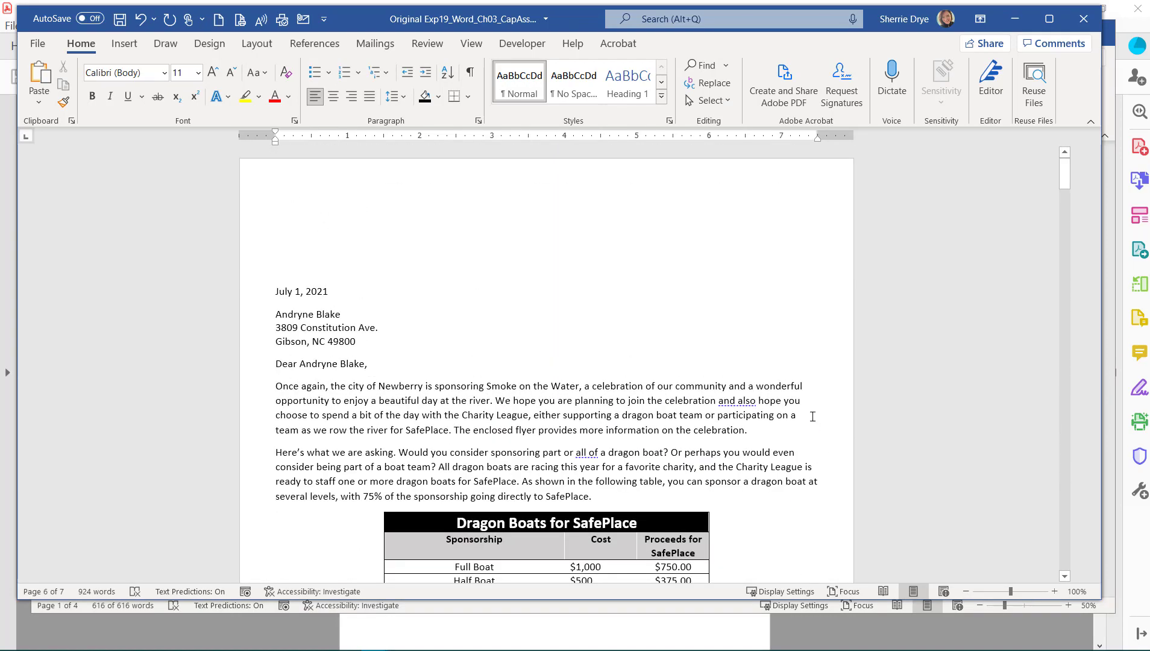
{"action": "scroll", "coordinate": [573, 428], "scroll_direction": "down", "scroll_amount": 15}
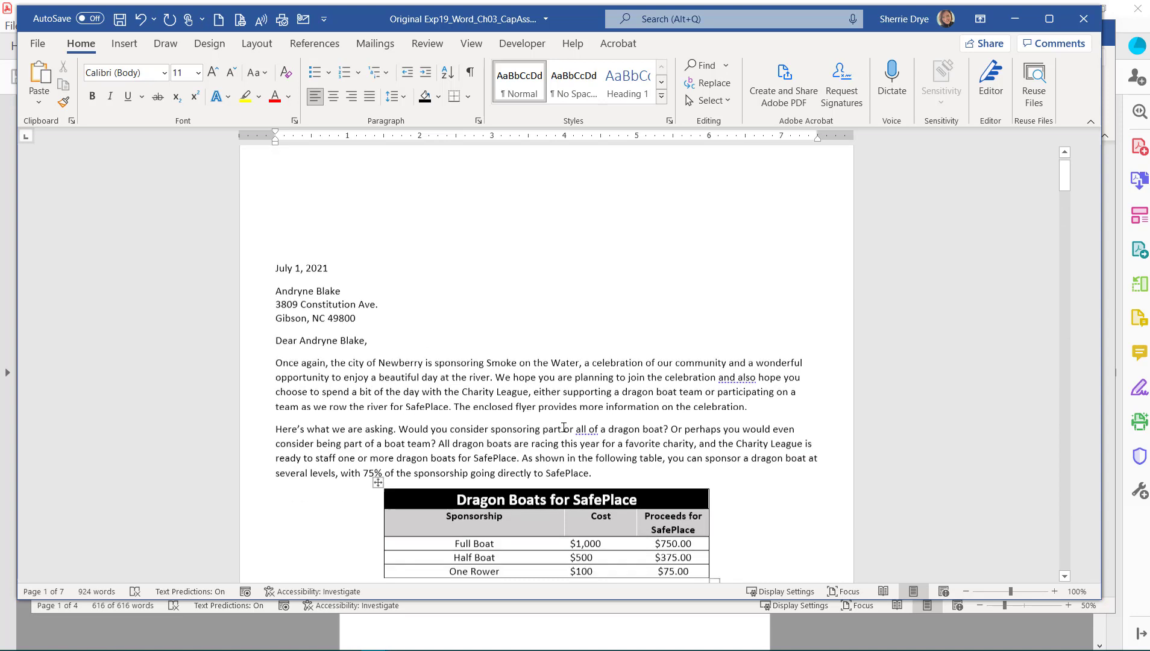
{"action": "scroll", "coordinate": [546, 361], "scroll_direction": "down", "scroll_amount": 3}
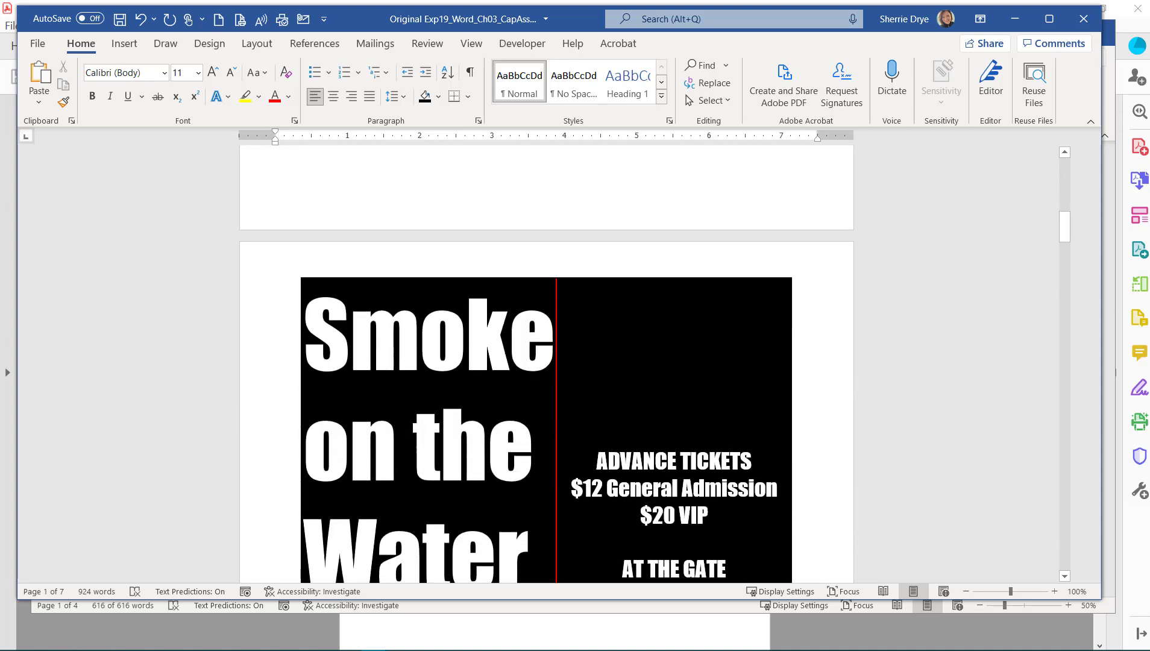
{"action": "scroll", "coordinate": [562, 425], "scroll_direction": "down", "scroll_amount": 13}
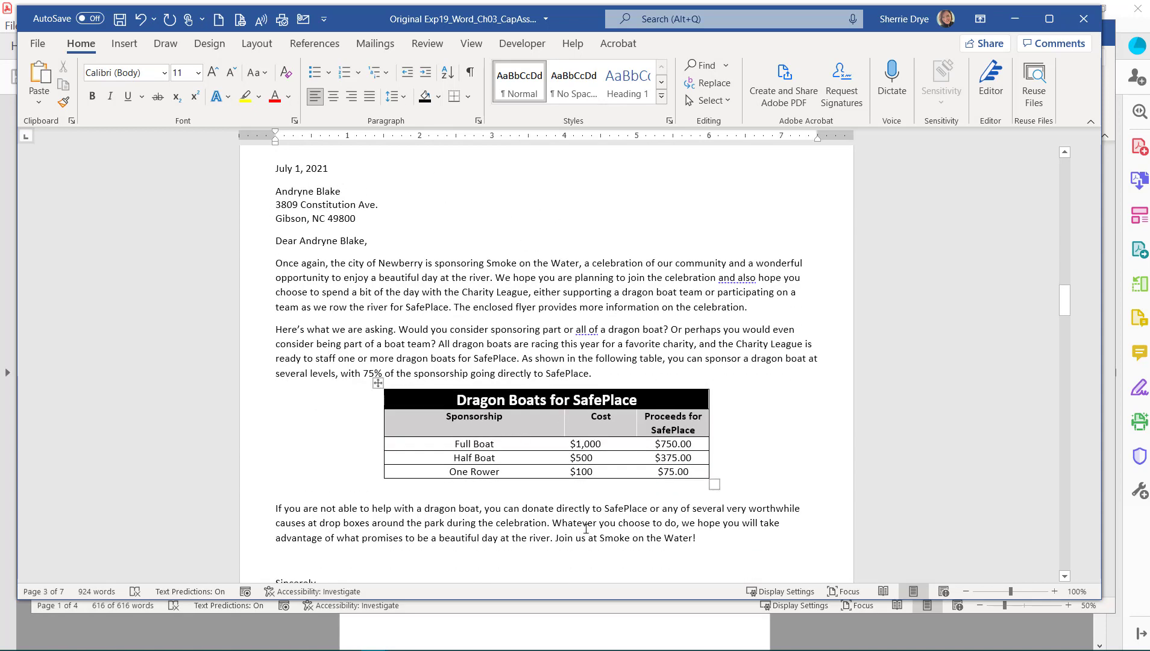
{"action": "scroll", "coordinate": [586, 528], "scroll_direction": "down", "scroll_amount": 12}
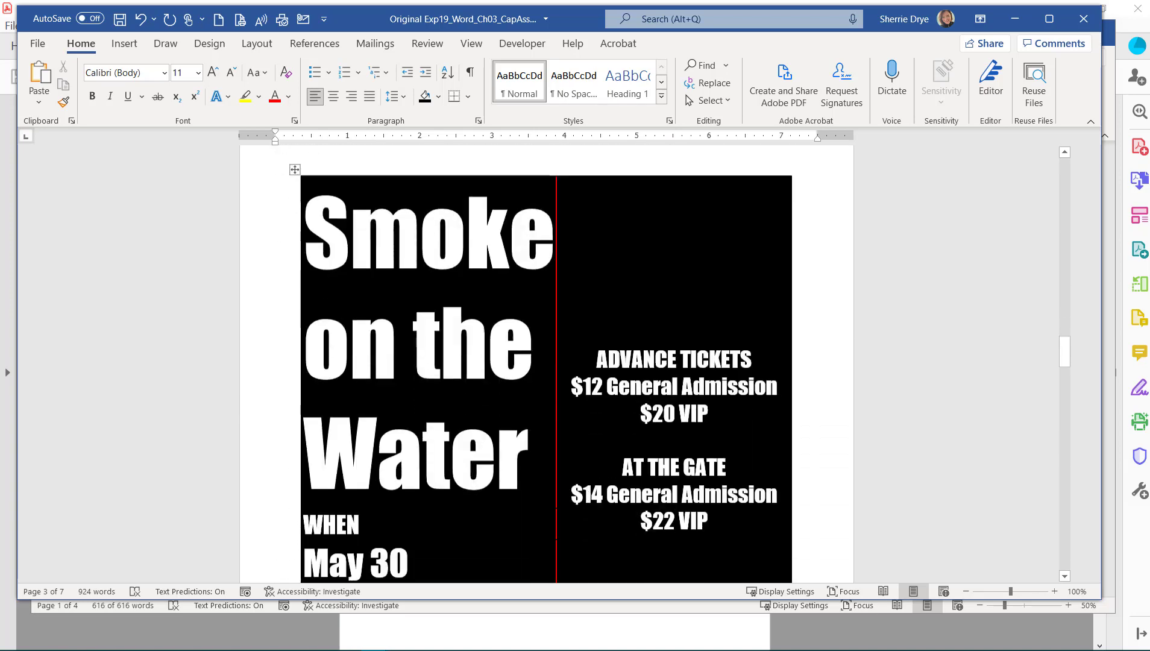
{"action": "scroll", "coordinate": [585, 530], "scroll_direction": "down", "scroll_amount": 9}
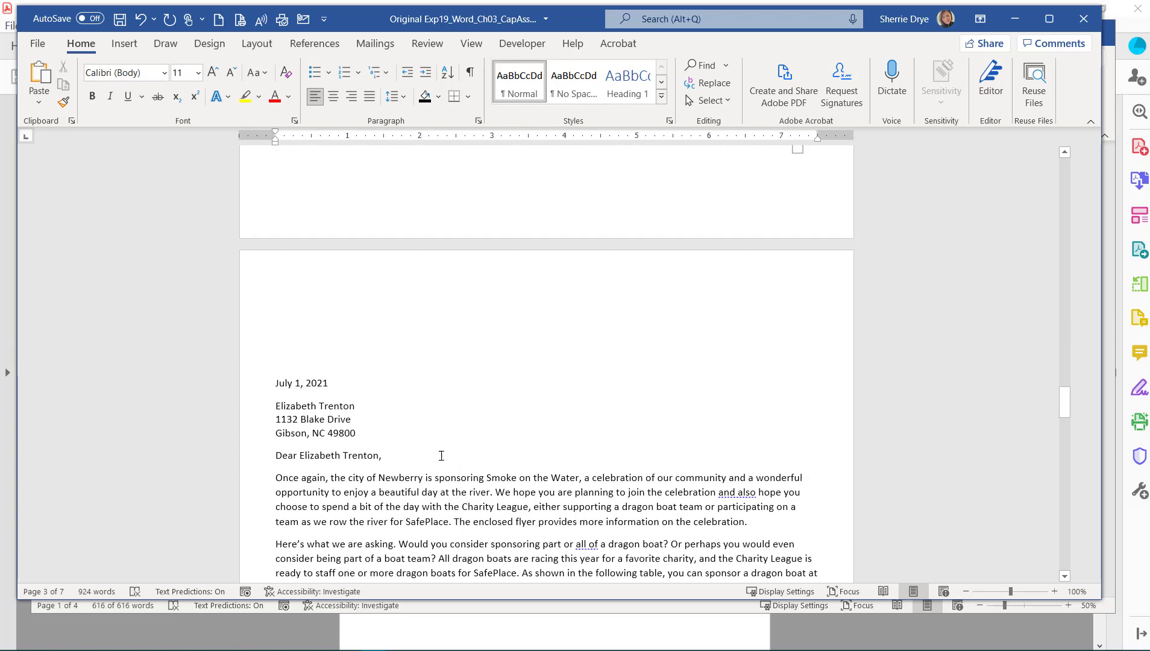
{"action": "scroll", "coordinate": [509, 536], "scroll_direction": "down", "scroll_amount": 9}
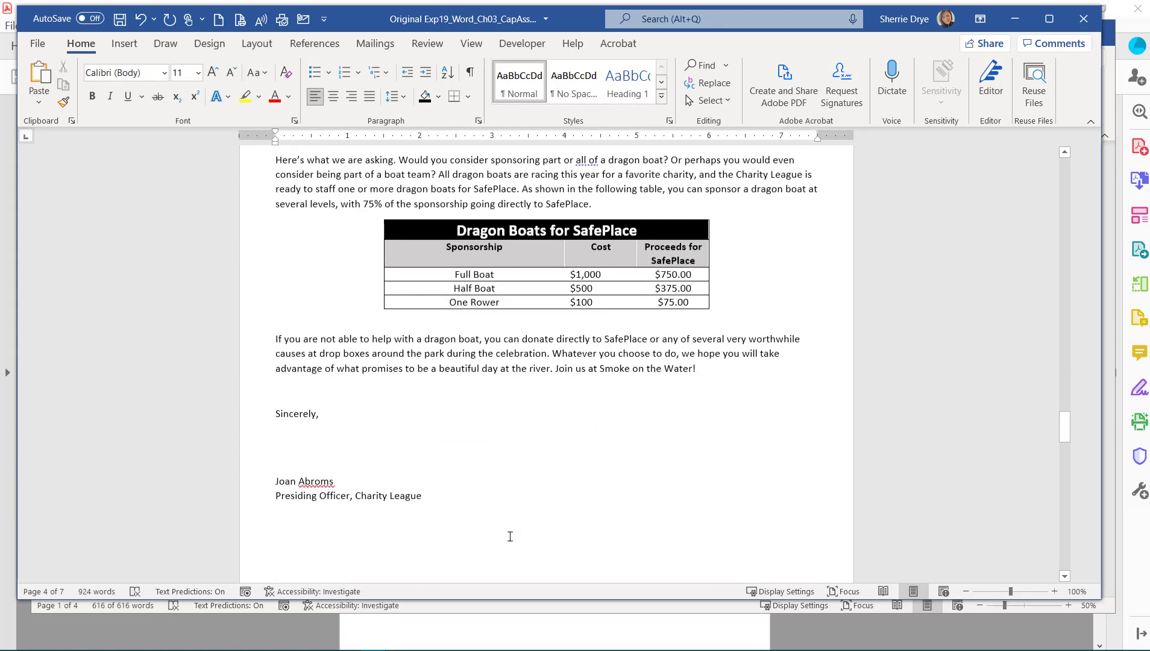
{"action": "scroll", "coordinate": [546, 361], "scroll_direction": "down", "scroll_amount": 9}
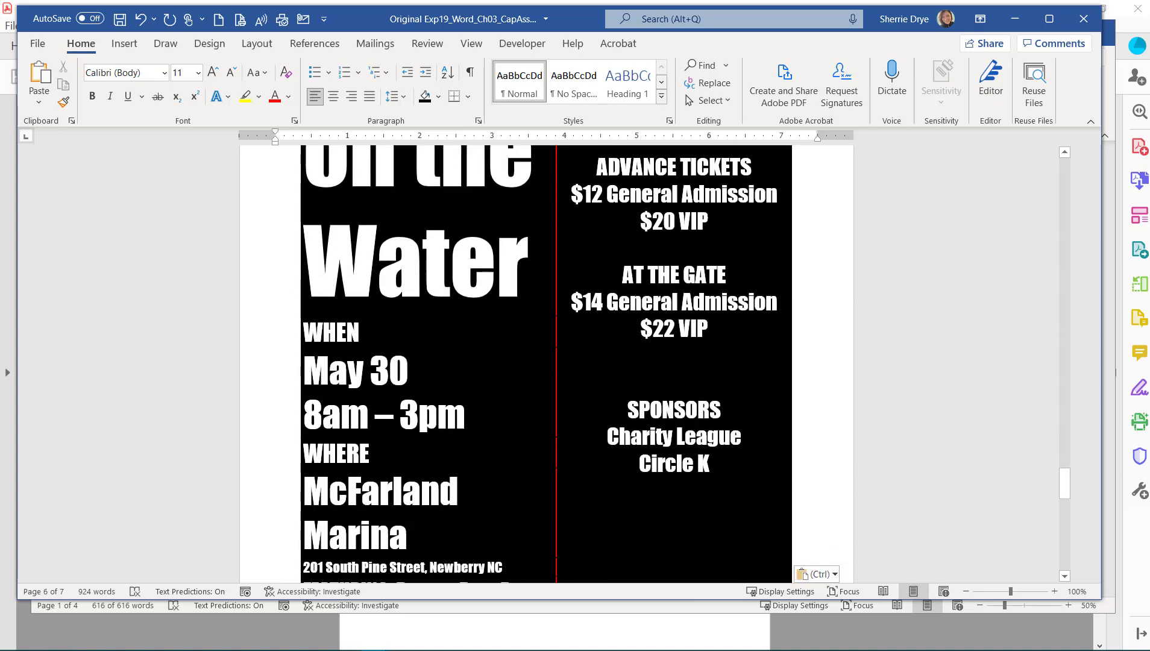
{"action": "scroll", "coordinate": [516, 490], "scroll_direction": "down", "scroll_amount": 9}
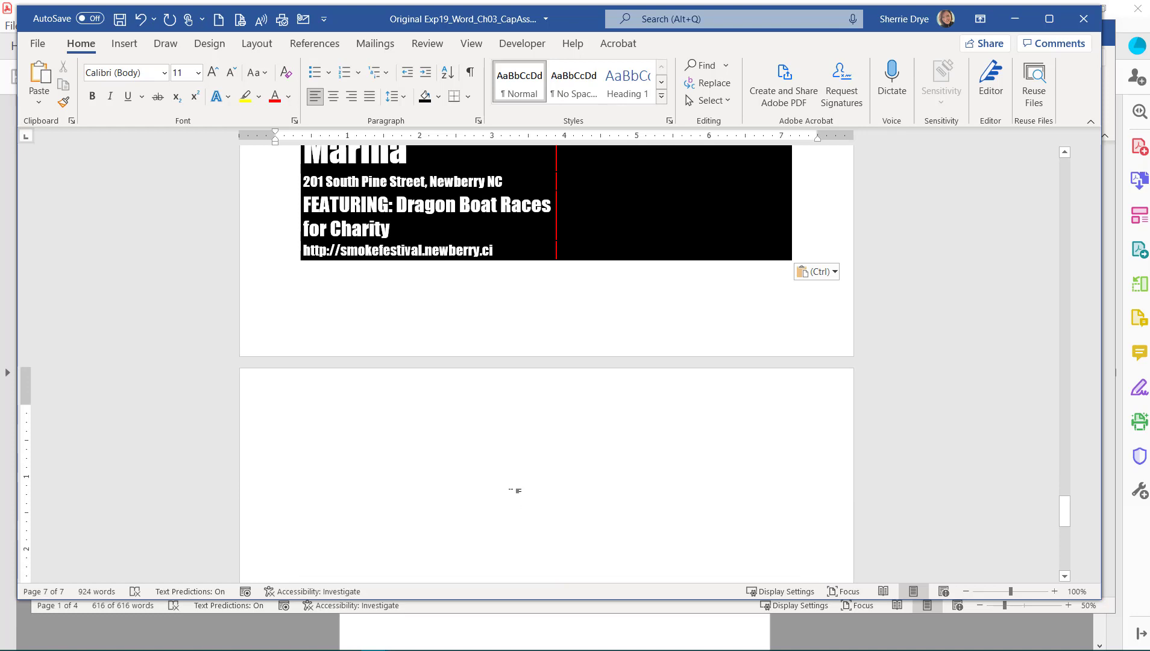
{"action": "scroll", "coordinate": [512, 492], "scroll_direction": "up", "scroll_amount": 6}
{"action": "scroll", "coordinate": [511, 492], "scroll_direction": "down", "scroll_amount": 5}
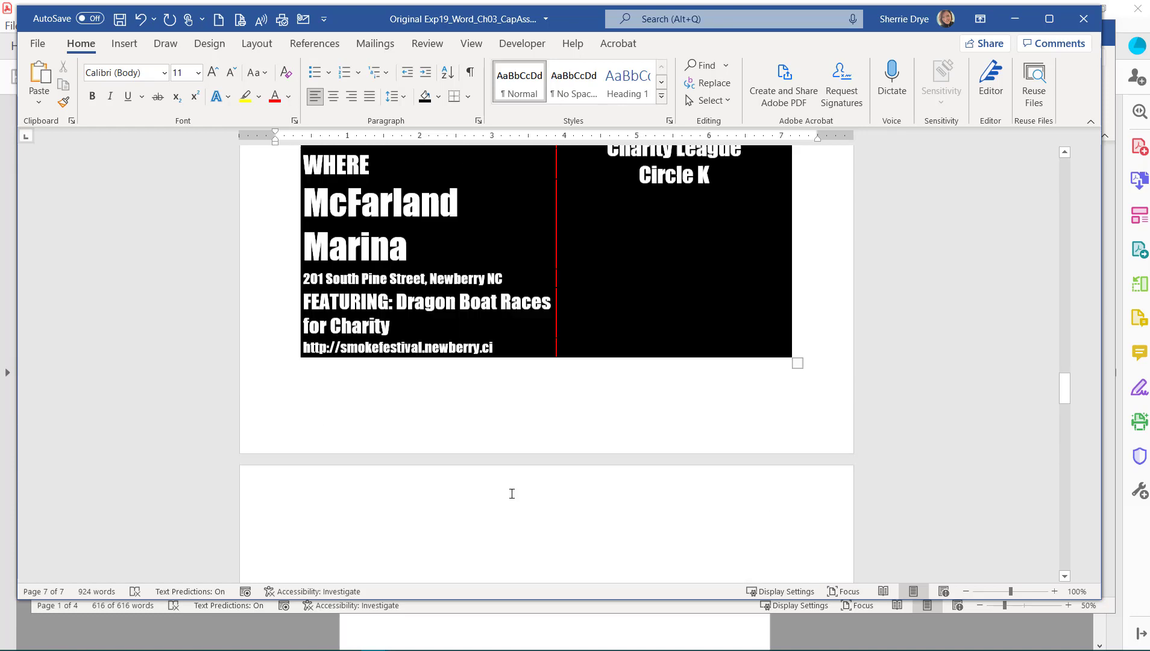
{"action": "scroll", "coordinate": [512, 493], "scroll_direction": "up", "scroll_amount": 9}
{"action": "scroll", "coordinate": [512, 493], "scroll_direction": "up", "scroll_amount": 10}
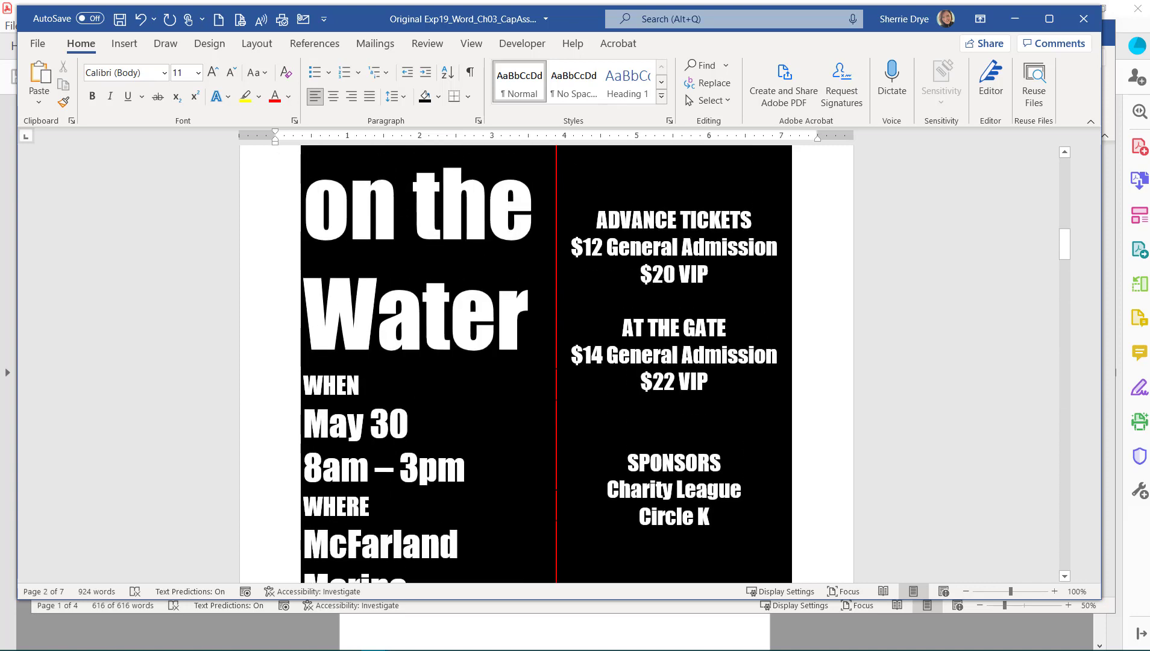